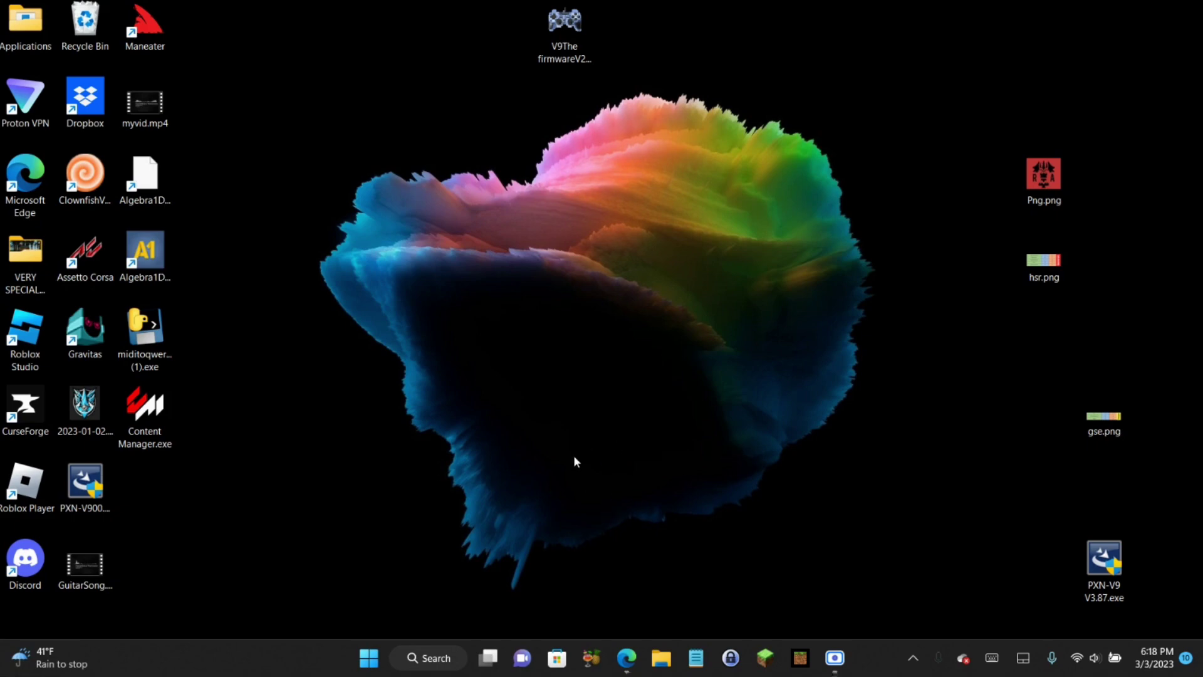
# Reach Devices and Printers via Settings > Bluetooth & devices > More devices and printer settings, then close Settings
pyautogui.press('super')
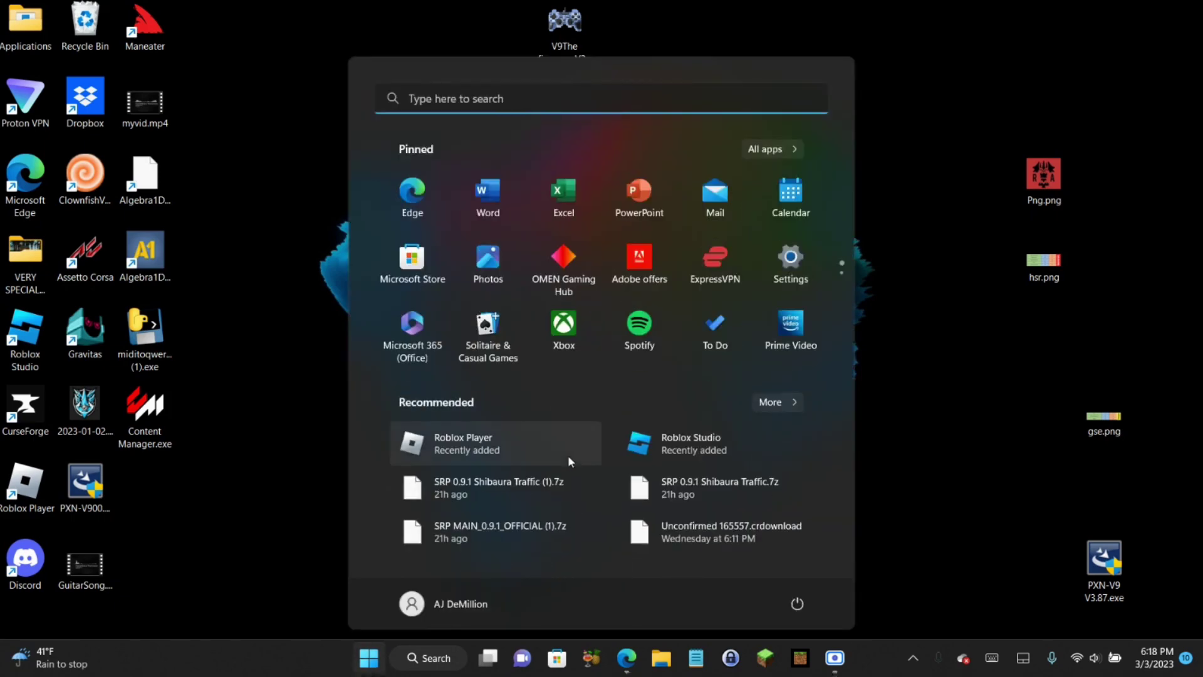
pyautogui.click(796, 279)
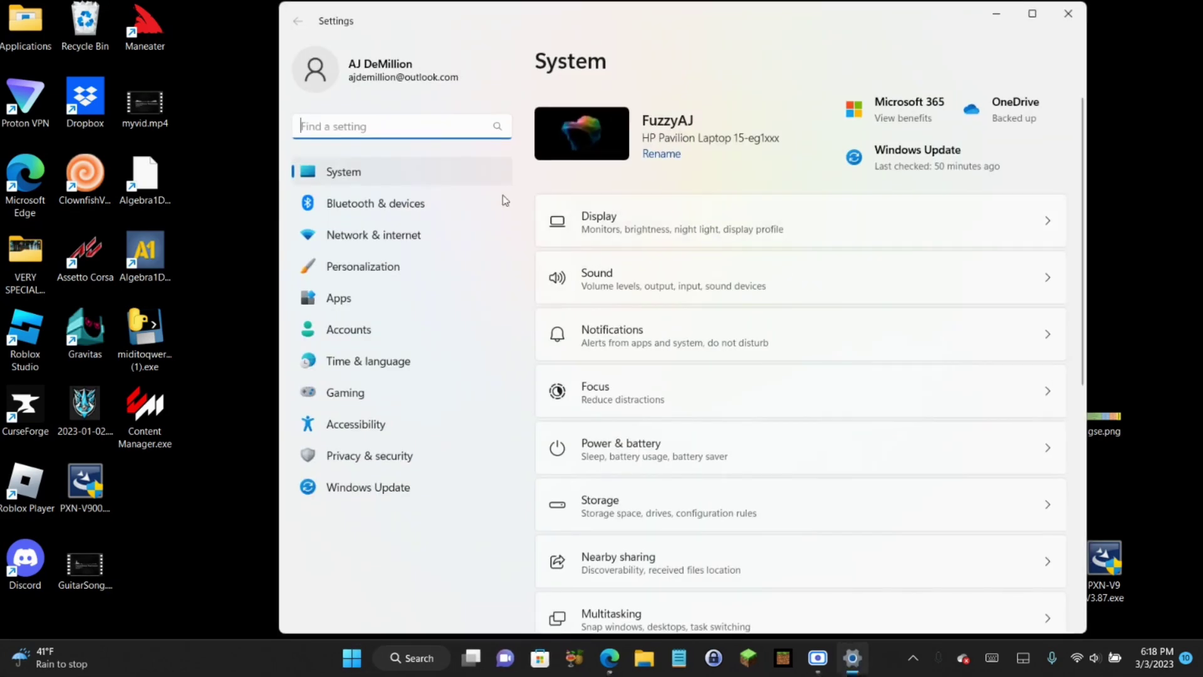
pyautogui.click(353, 205)
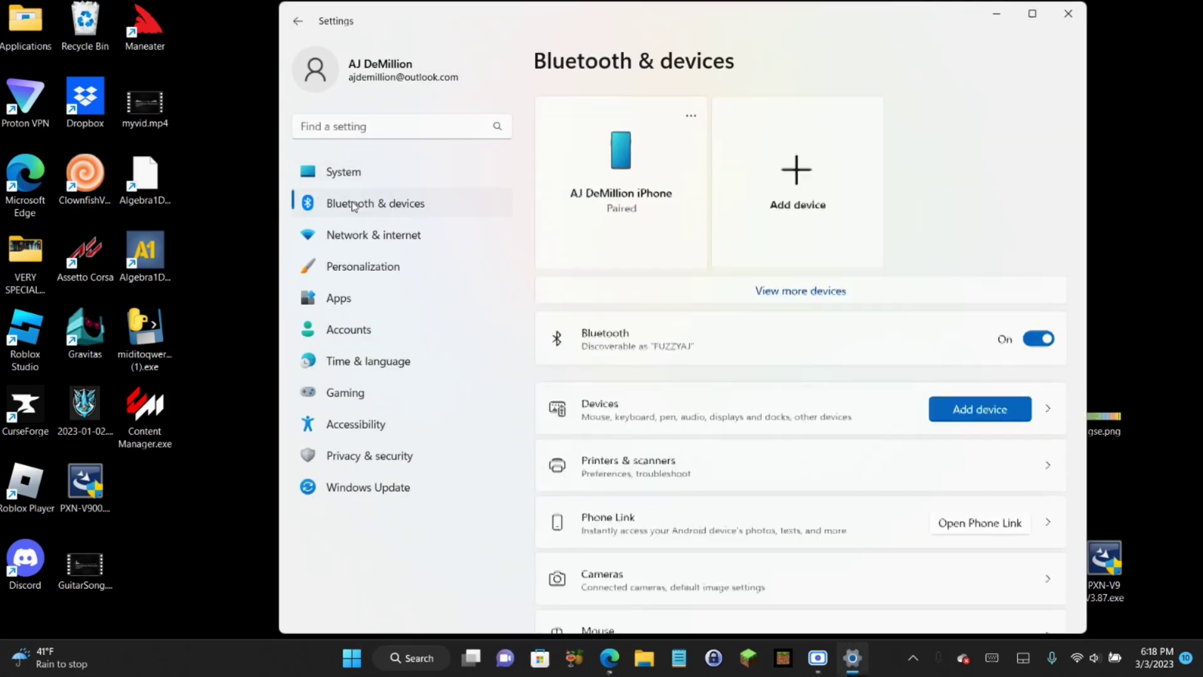
pyautogui.click(808, 286)
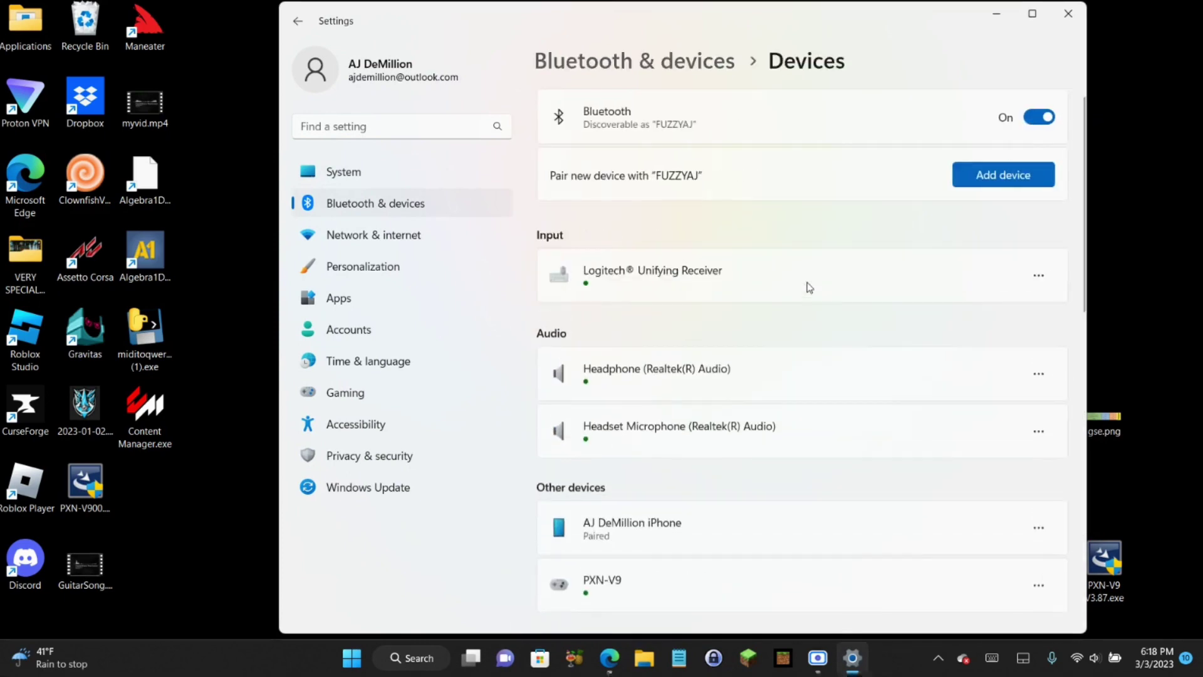
pyautogui.scroll(-6, 805, 280)
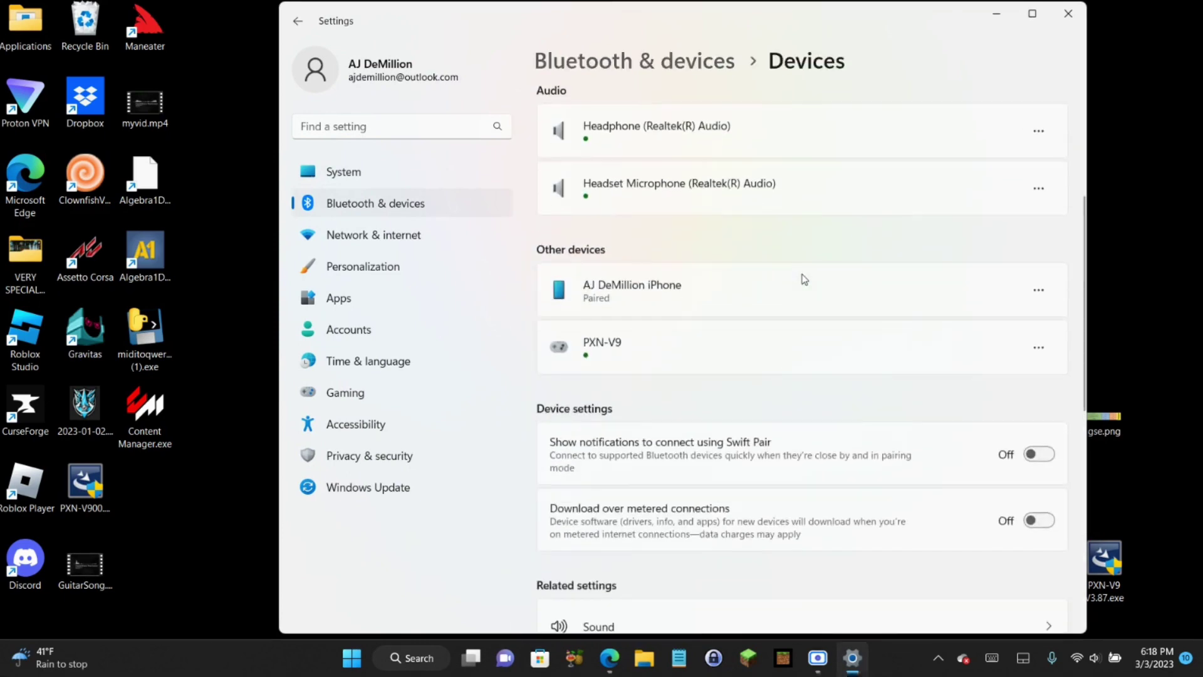
pyautogui.scroll(-4, 805, 280)
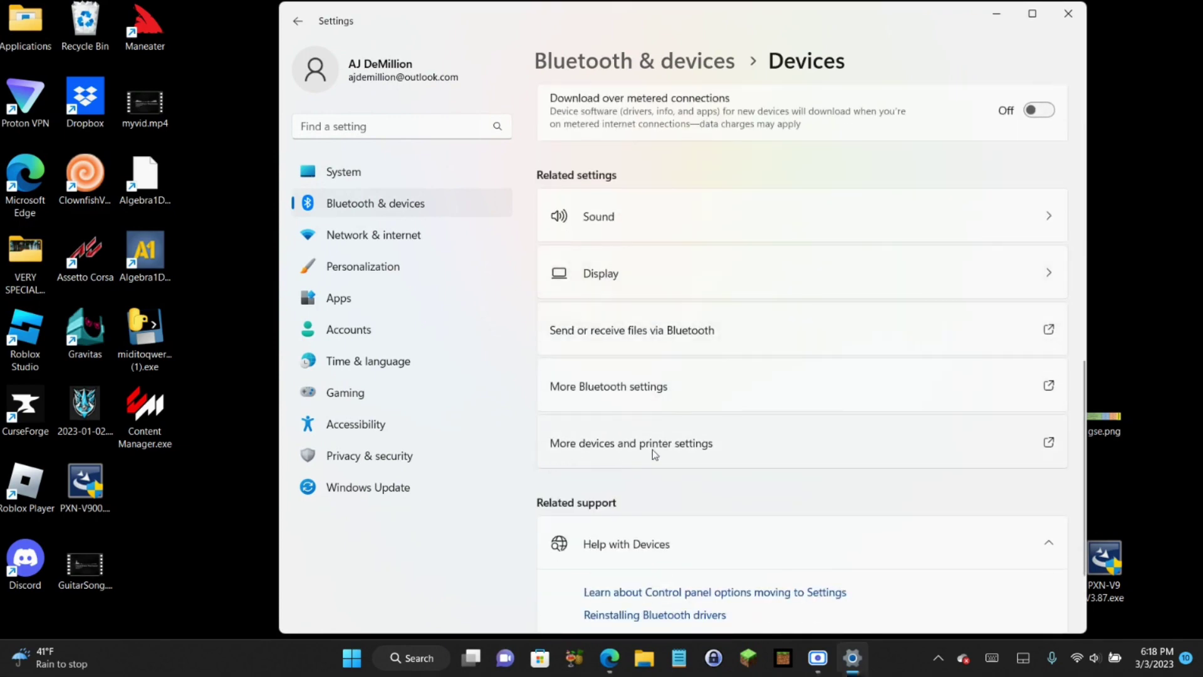
pyautogui.click(634, 458)
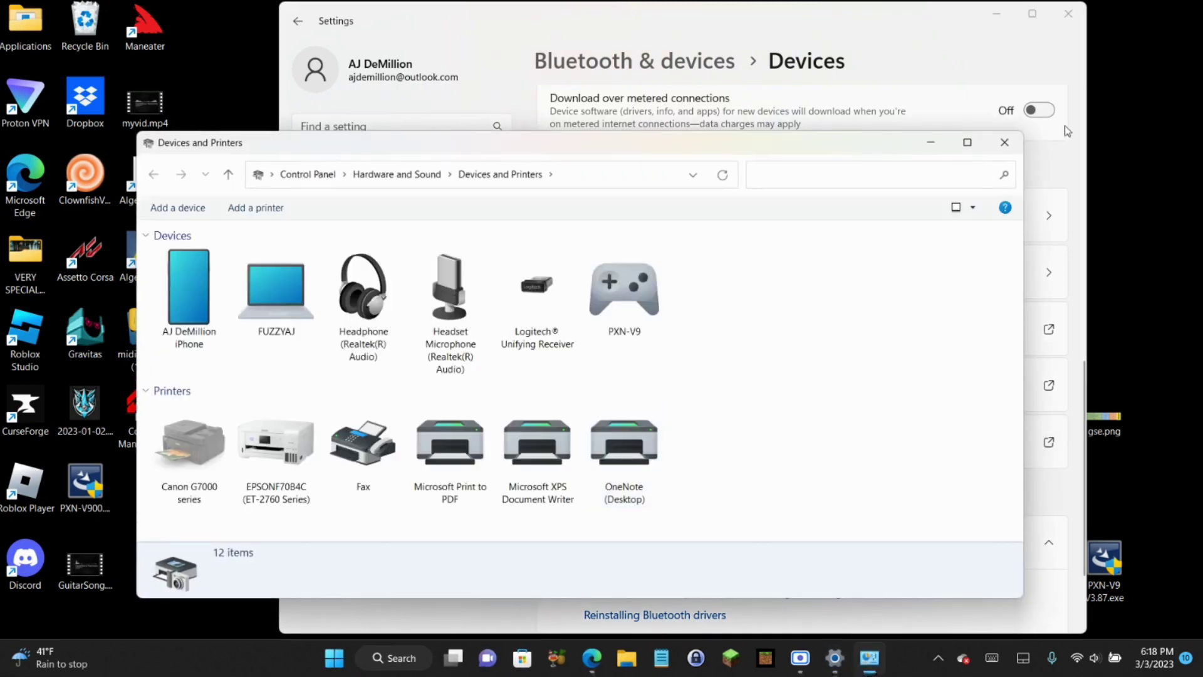
pyautogui.click(1074, 18)
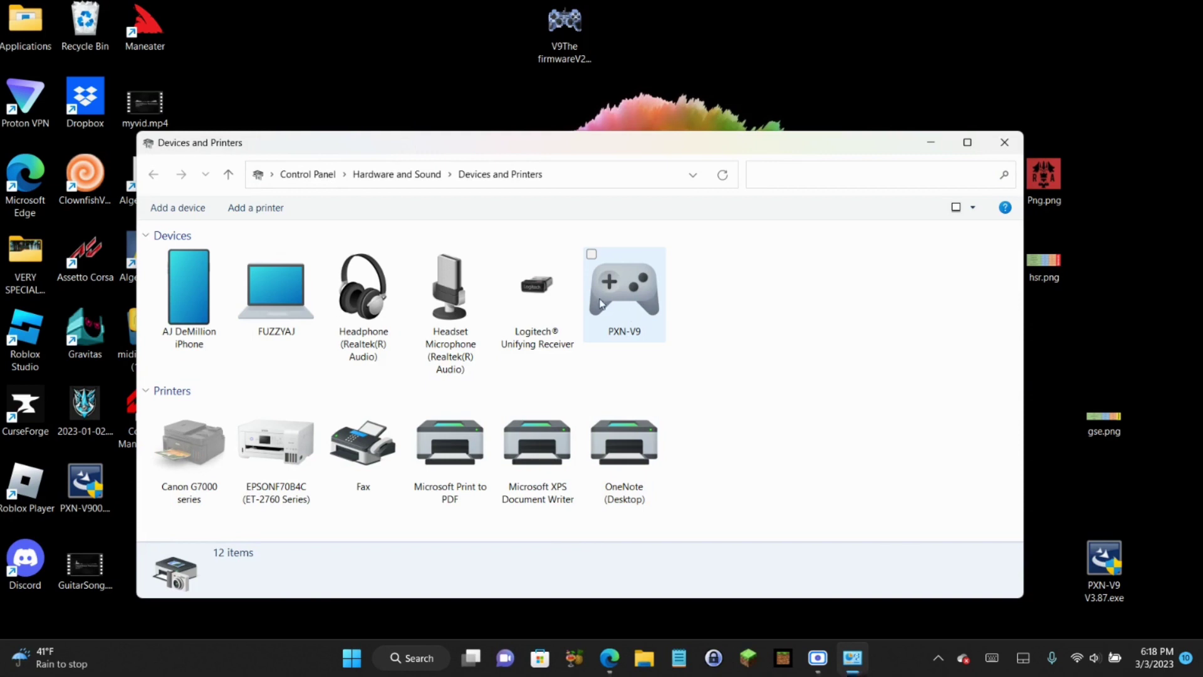
# Open the PXN-V9's Game controller settings and its Controller (PXN-V9) Properties test page
pyautogui.rightClick(645, 293)
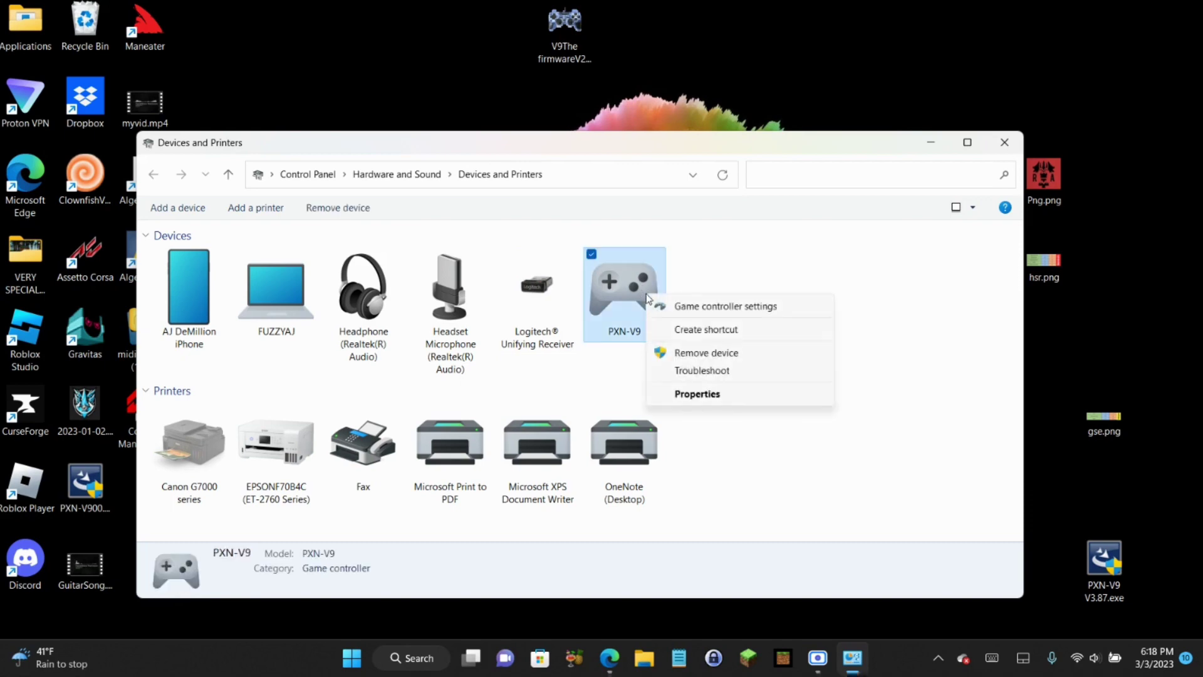
pyautogui.click(665, 306)
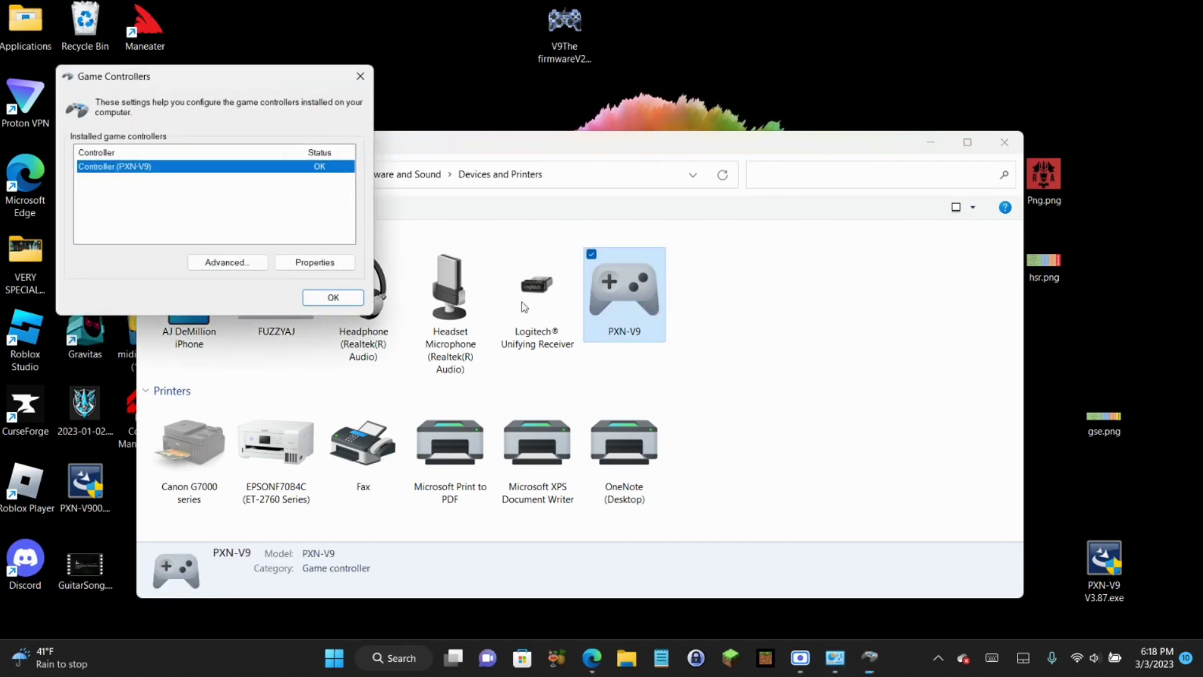
pyautogui.click(317, 264)
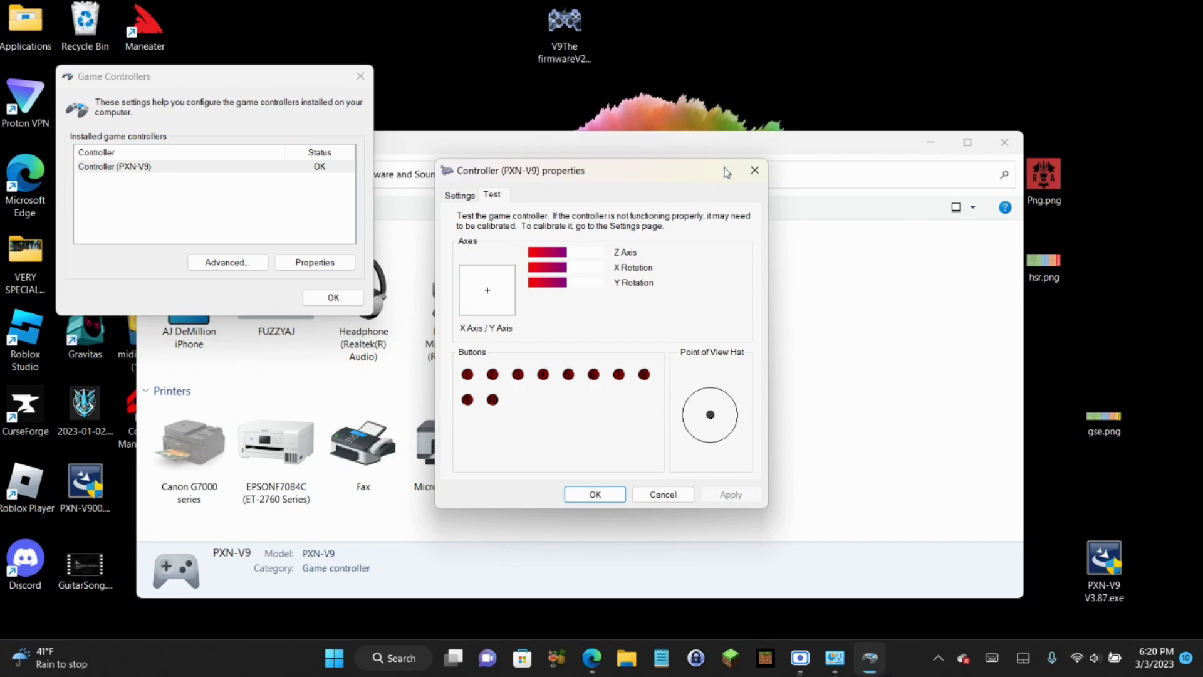
# Close the Controller (PXN-V9) properties dialog after checking the wheel's test readings
pyautogui.click(756, 171)
# Close Game Controllers, deselect the PXN-V9 and minimise the Devices and Printers window
pyautogui.click(359, 74)
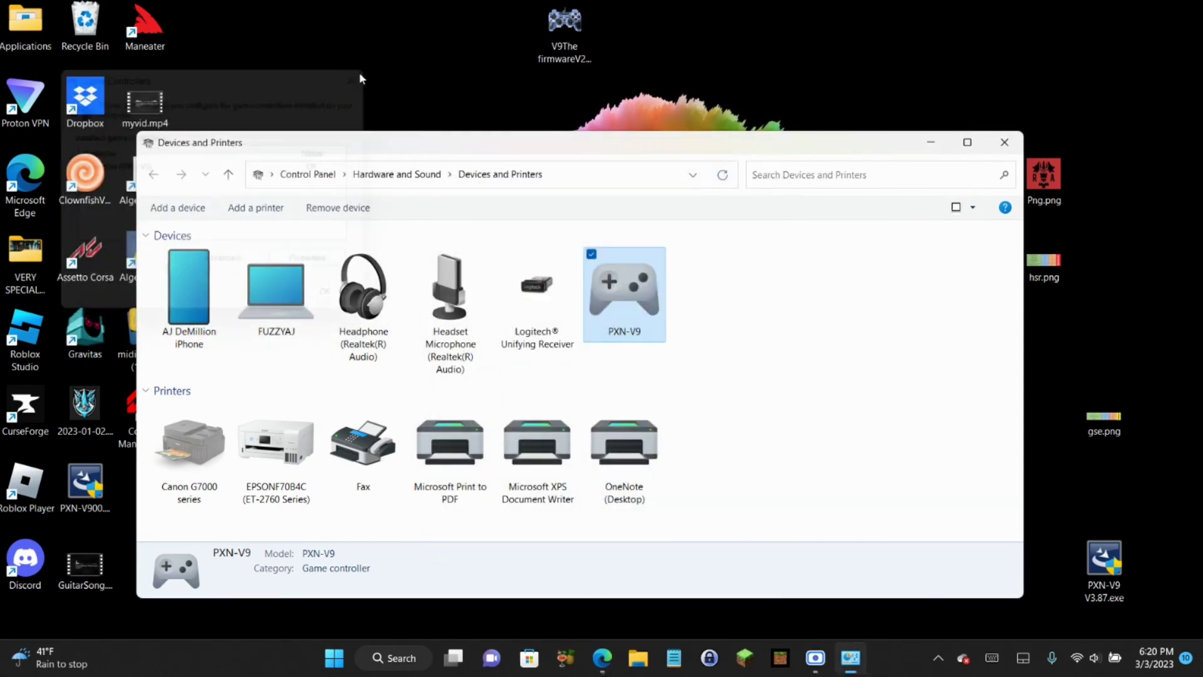
pyautogui.click(856, 318)
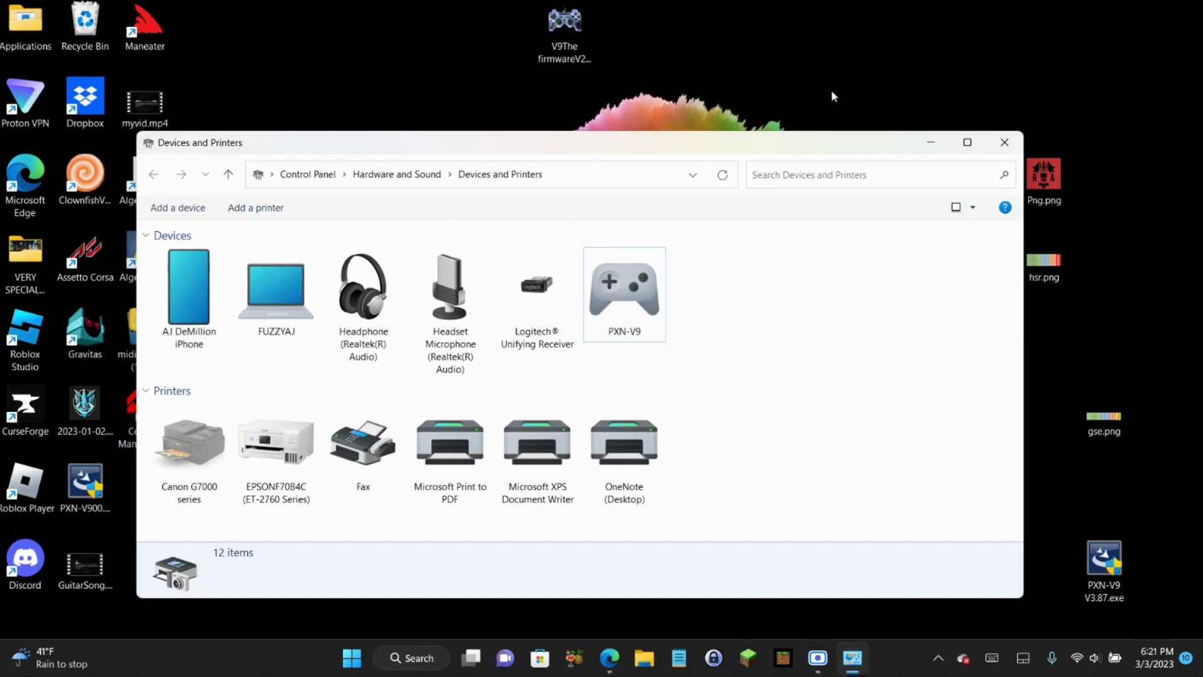
pyautogui.click(815, 90)
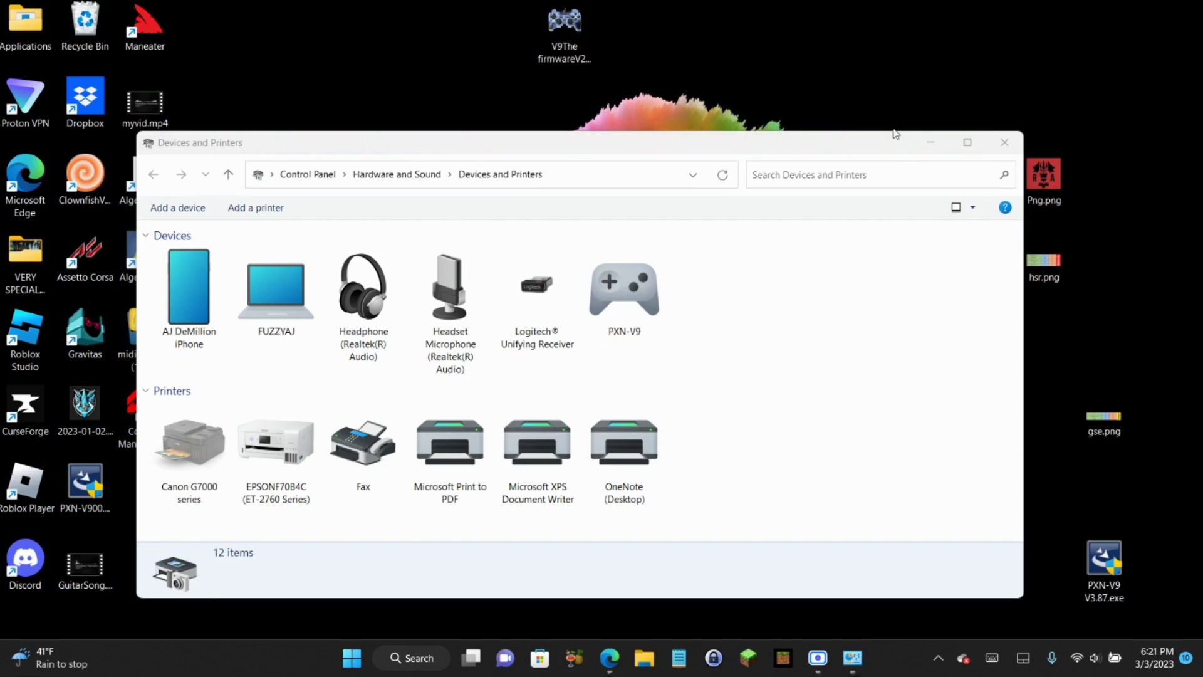
pyautogui.click(931, 142)
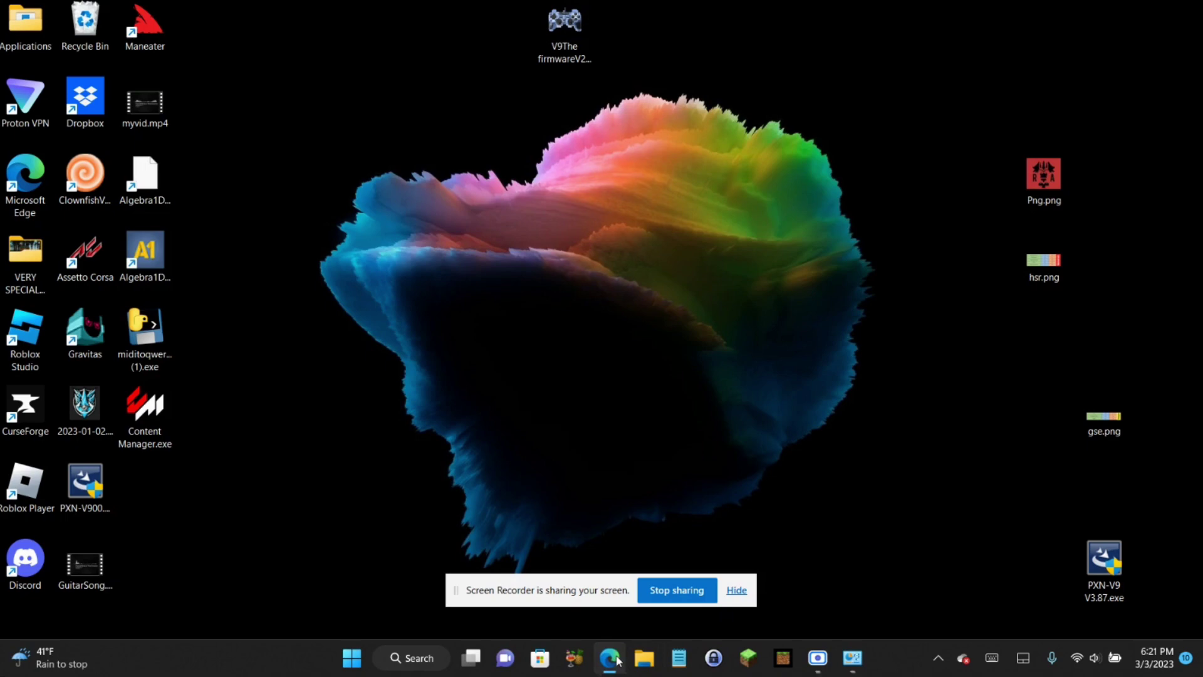
# Launch Edge, go to the PXN website (e-pxn.) and hide the screen-sharing notification
pyautogui.press('super')
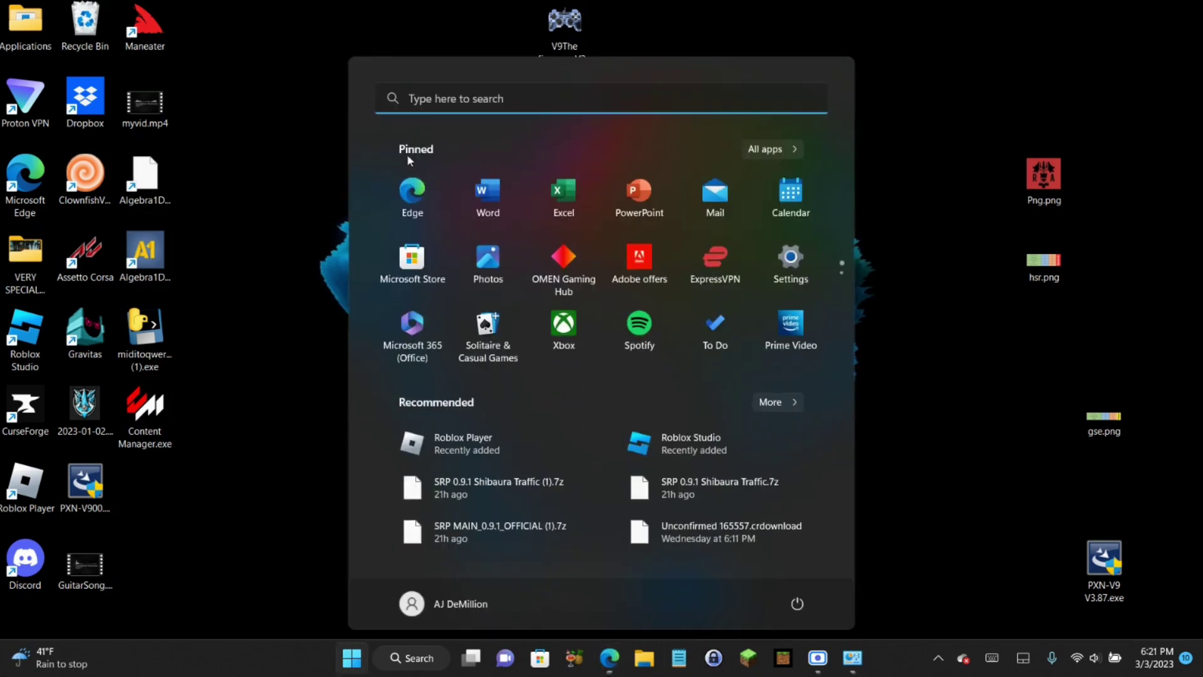
pyautogui.click(411, 189)
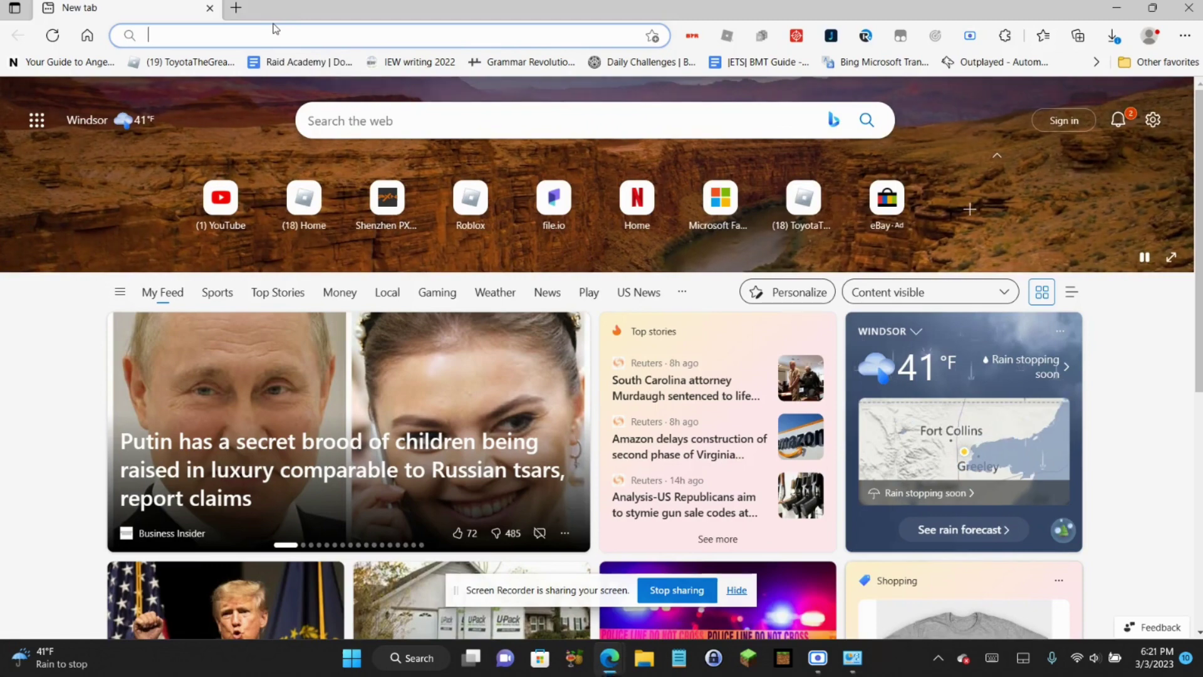
pyautogui.write('e-p')
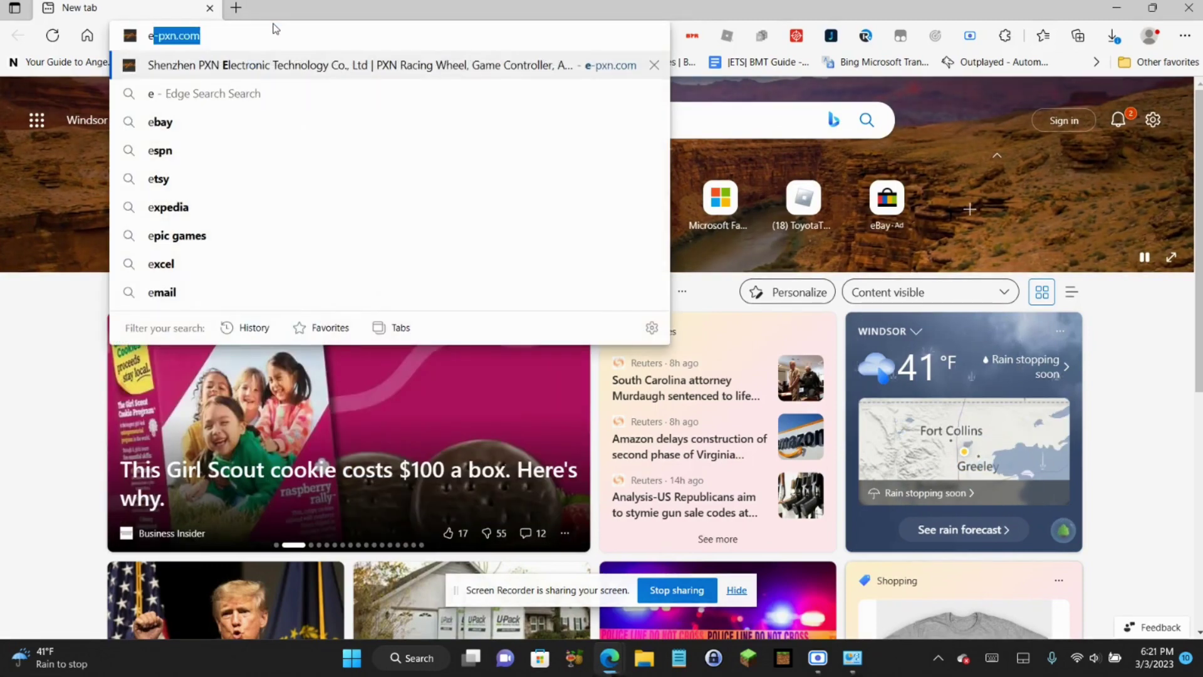
pyautogui.write('xn.com')
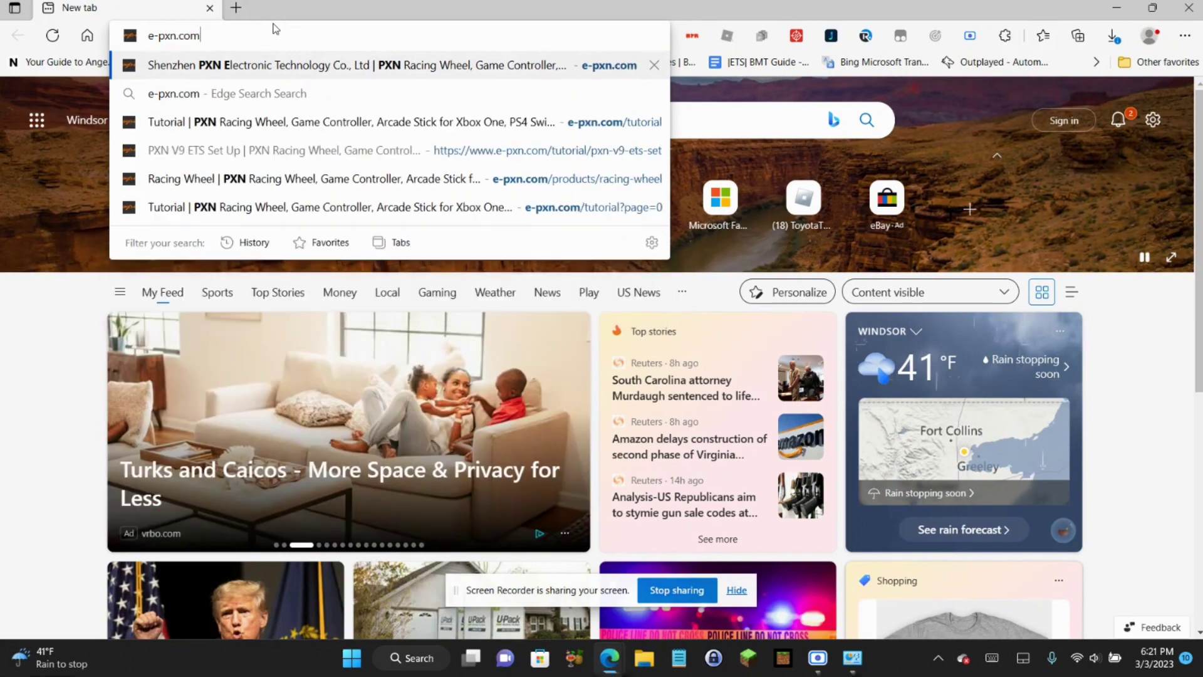
pyautogui.press('Return')
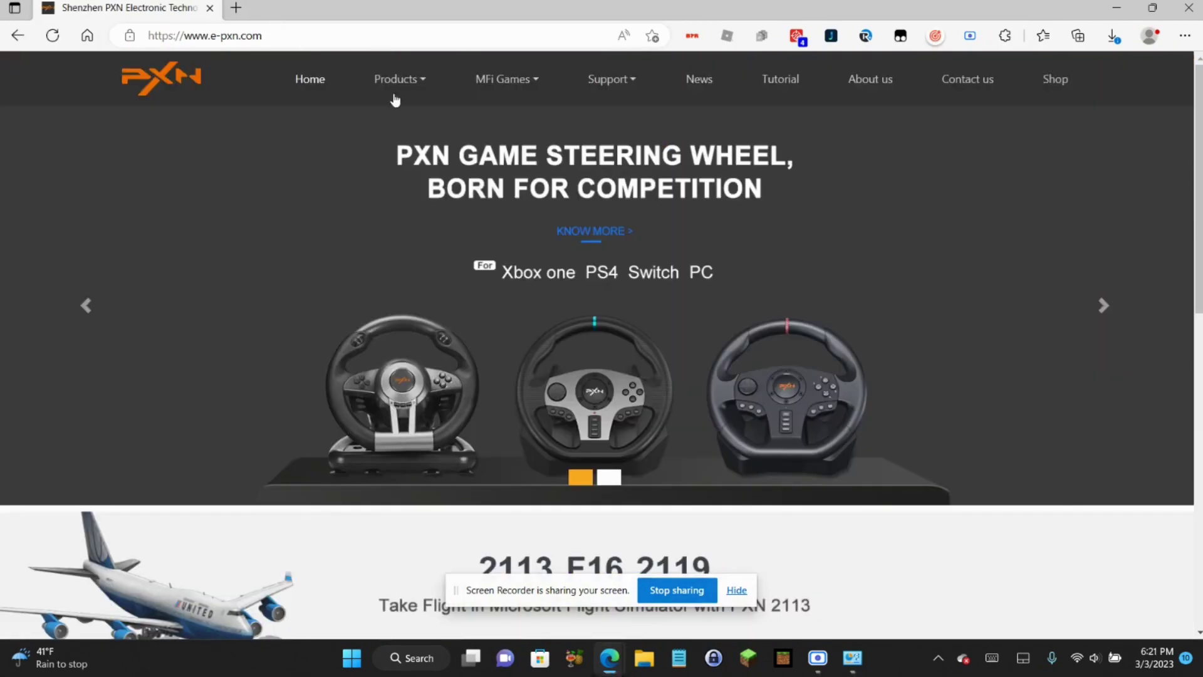
pyautogui.moveTo(626, 88)
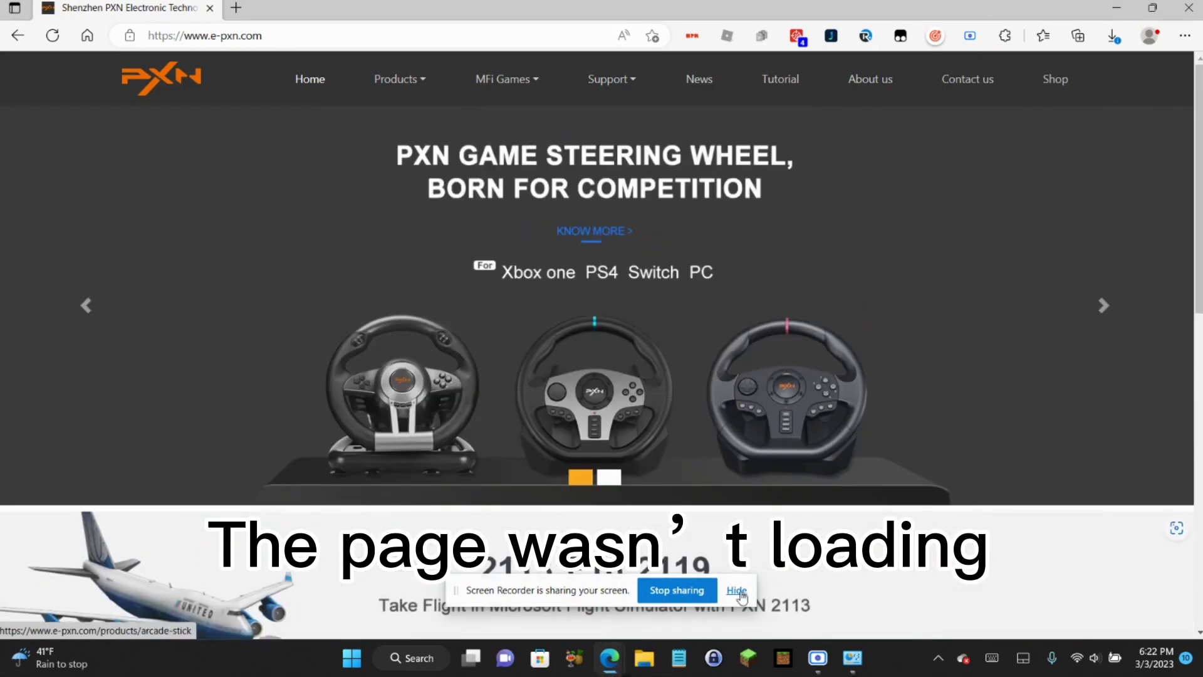
pyautogui.click(739, 593)
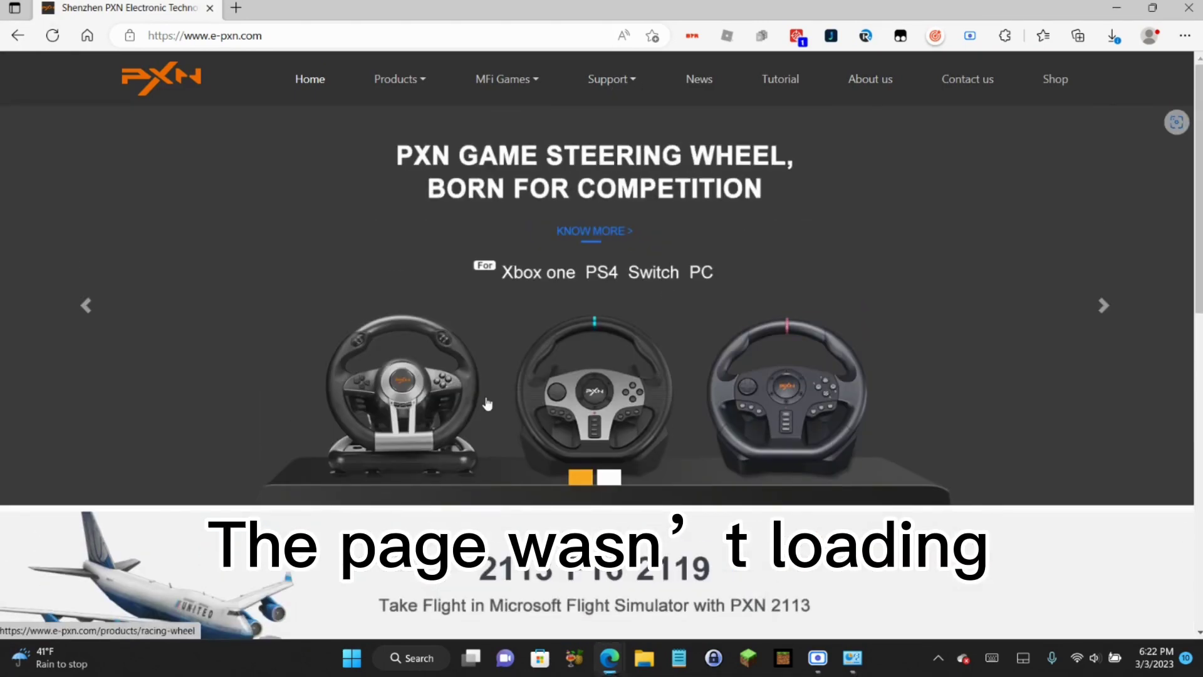
# Navigate to the PXN support Tools page and download the V9 firmware V2.35
pyautogui.click(780, 79)
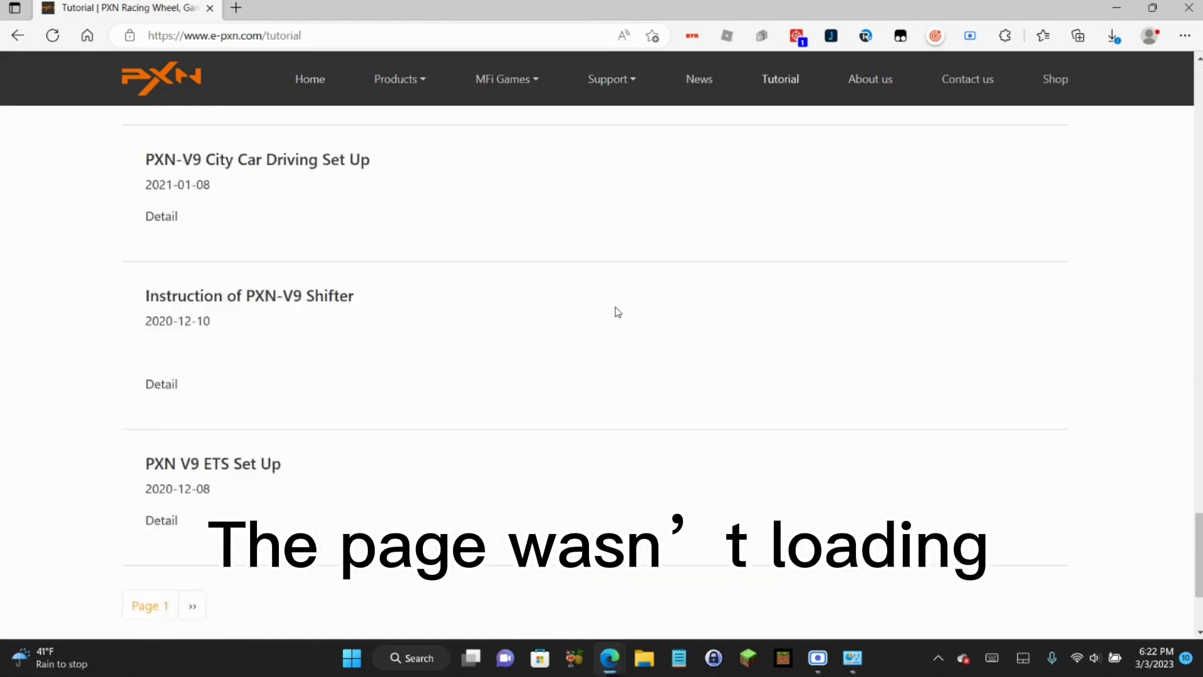
pyautogui.scroll(15, 376, 282)
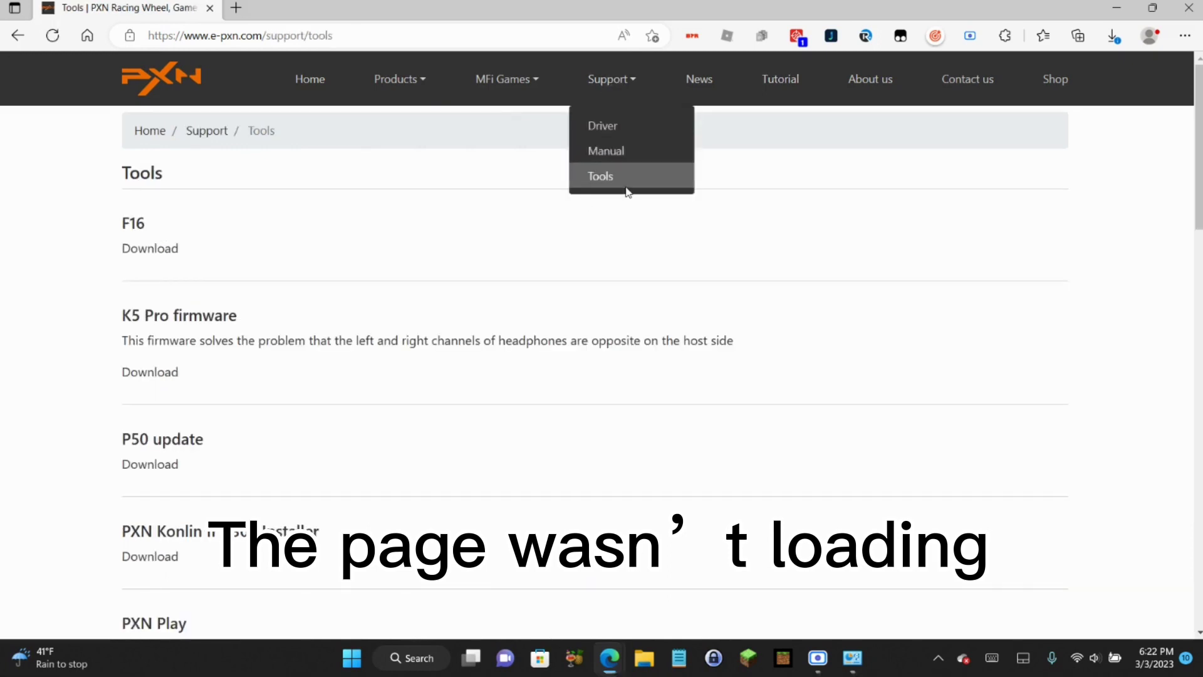
pyautogui.click(789, 81)
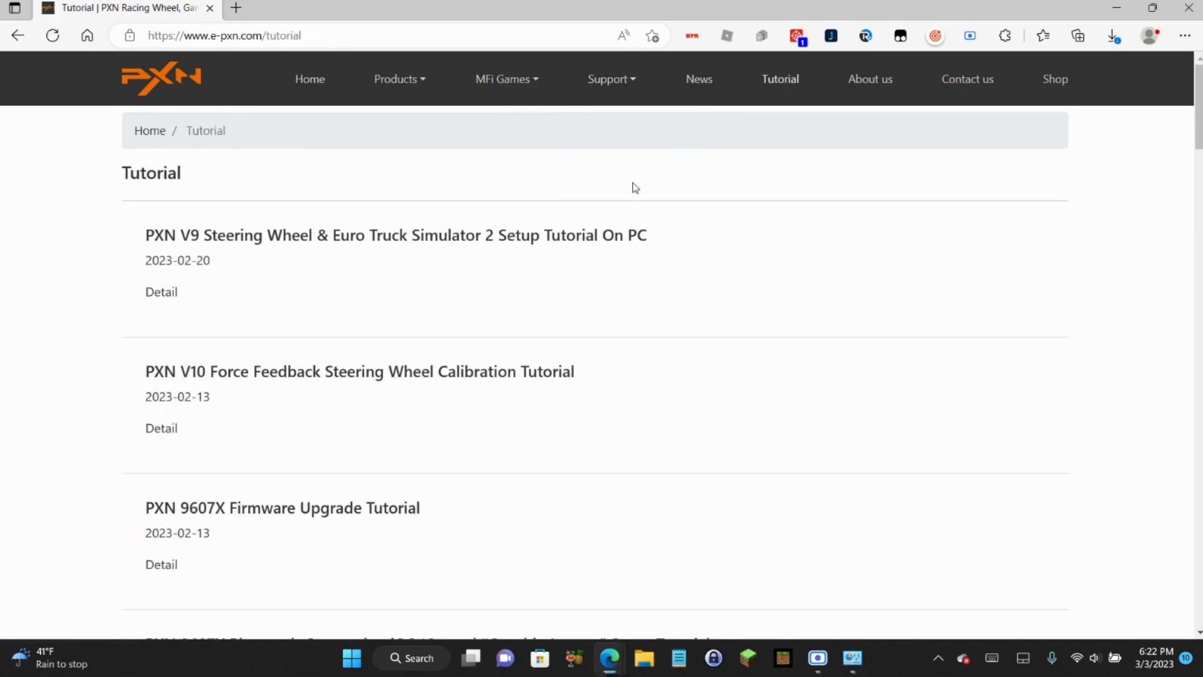
pyautogui.click(12, 37)
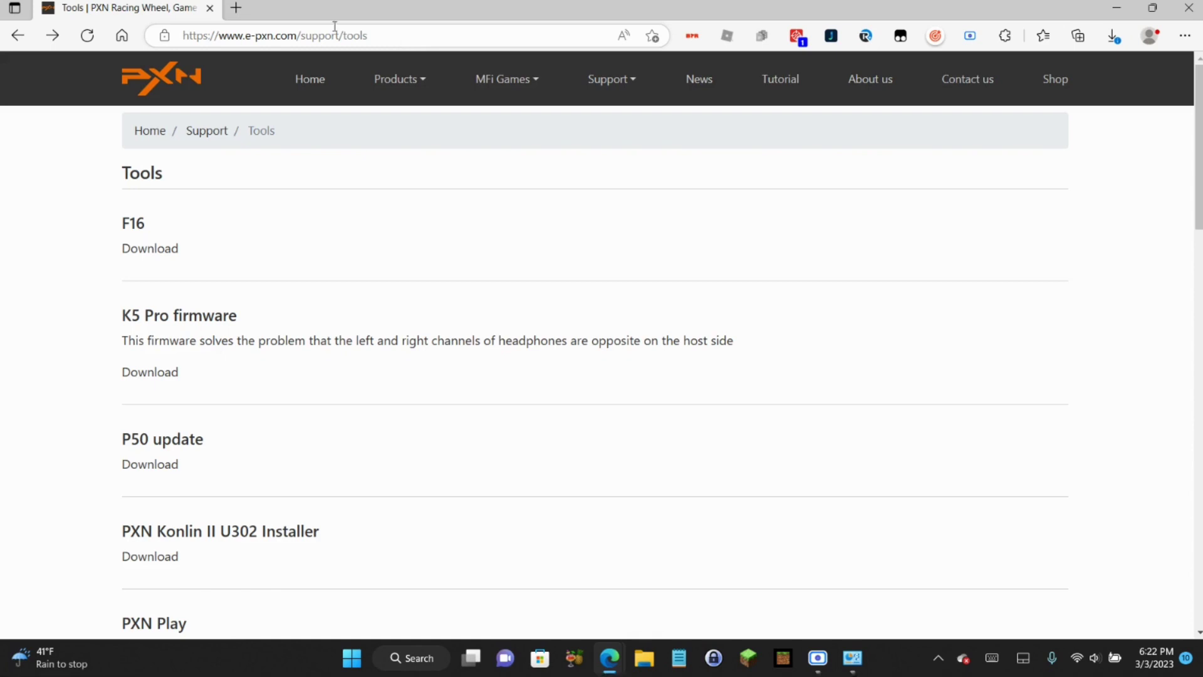
pyautogui.moveTo(424, 40); pyautogui.dragTo(184, 31)
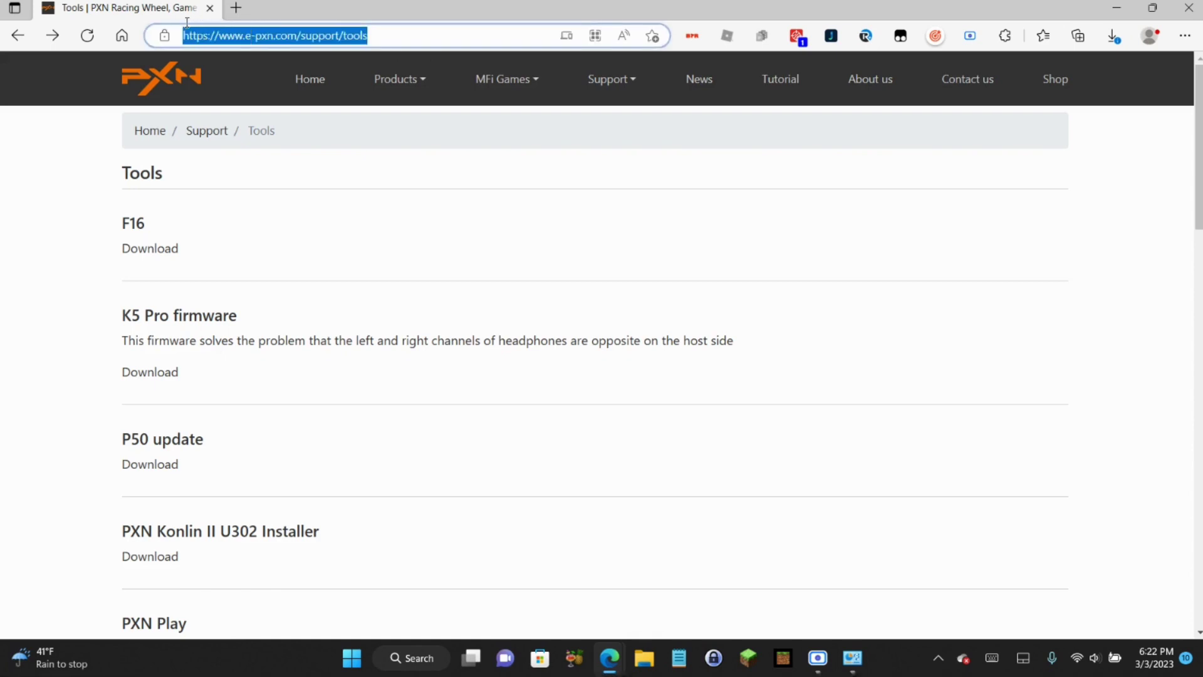
pyautogui.click(39, 164)
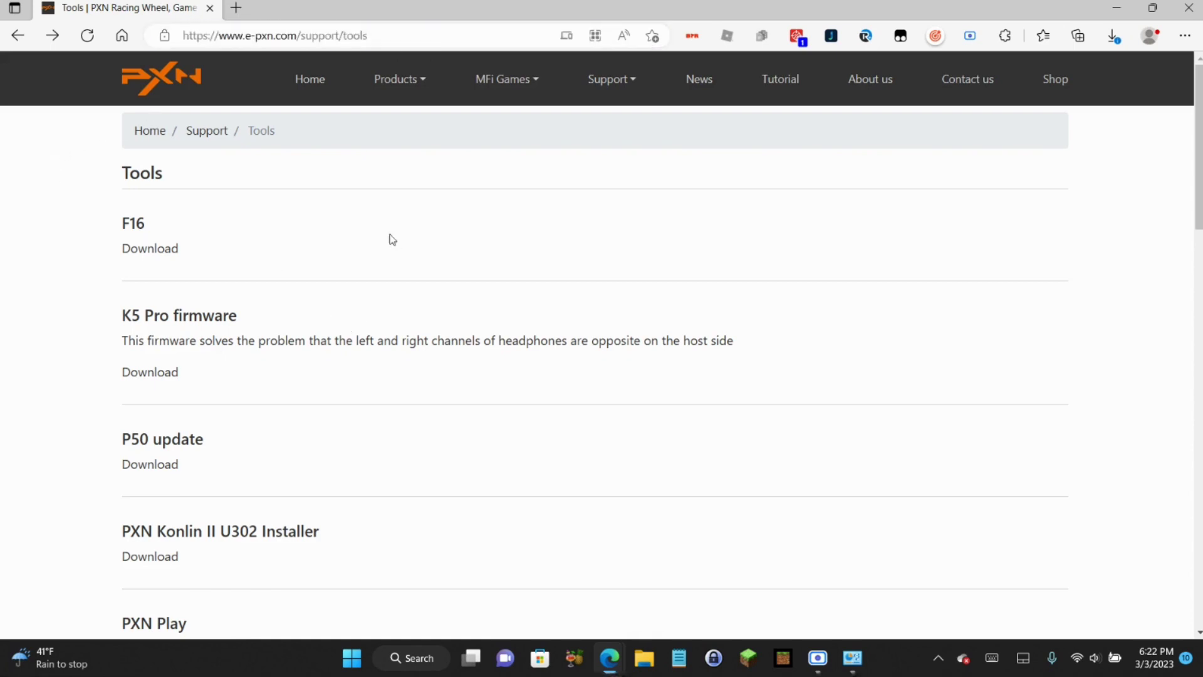
pyautogui.scroll(-15, 270, 288)
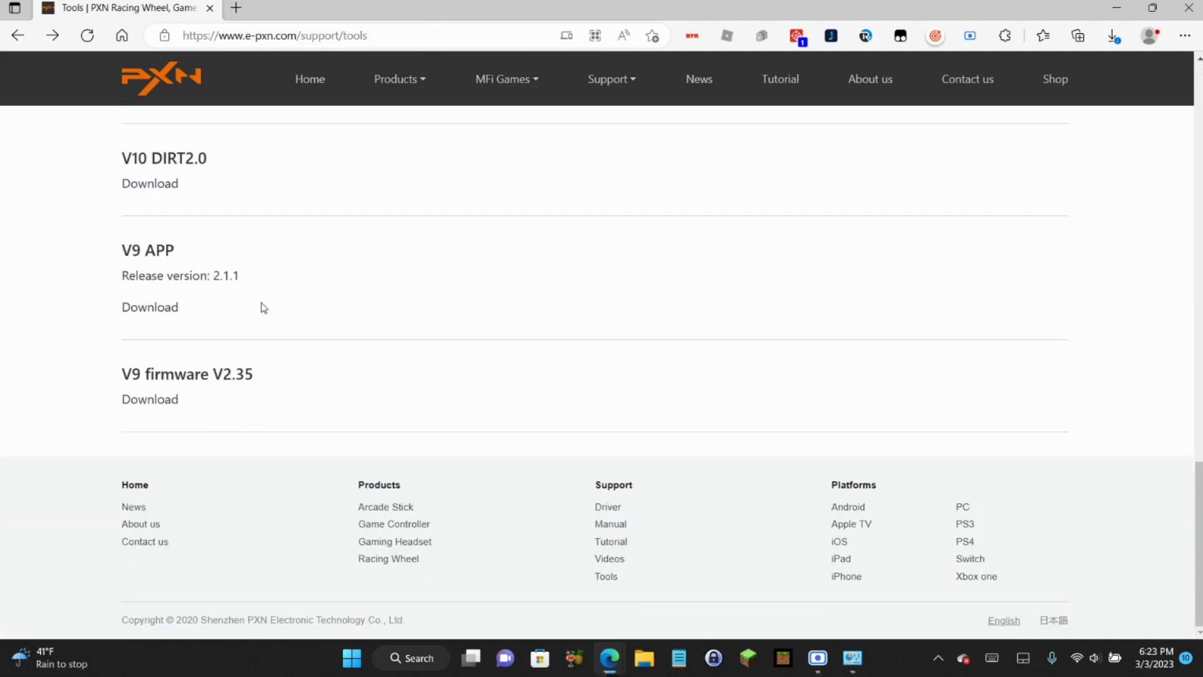
pyautogui.click(151, 404)
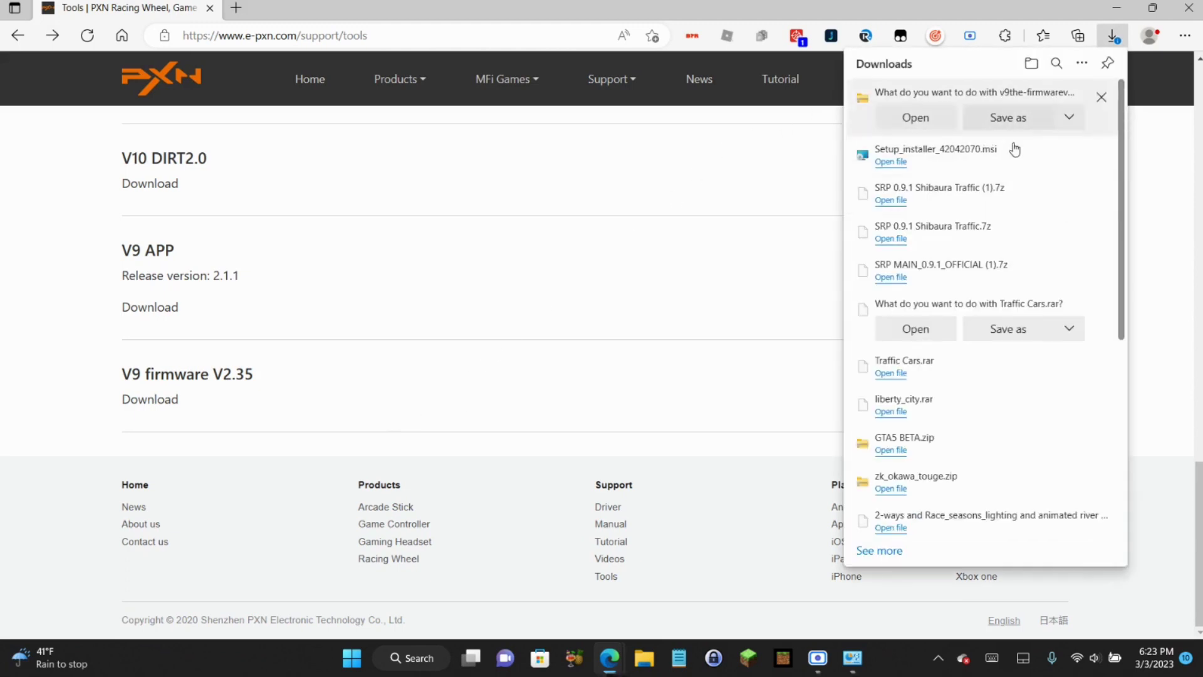
# Open the downloaded firmware zip and copy the V9ThefirmwareV2.35 .exe onto the desktop
pyautogui.click(935, 121)
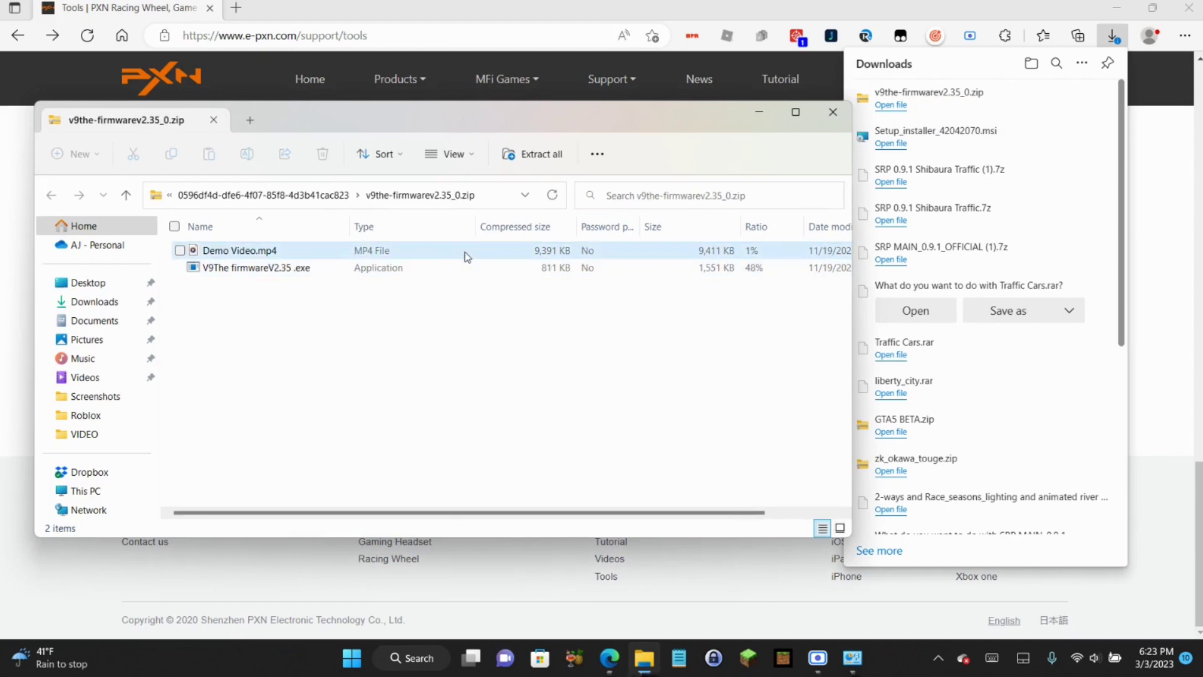
pyautogui.click(777, 9)
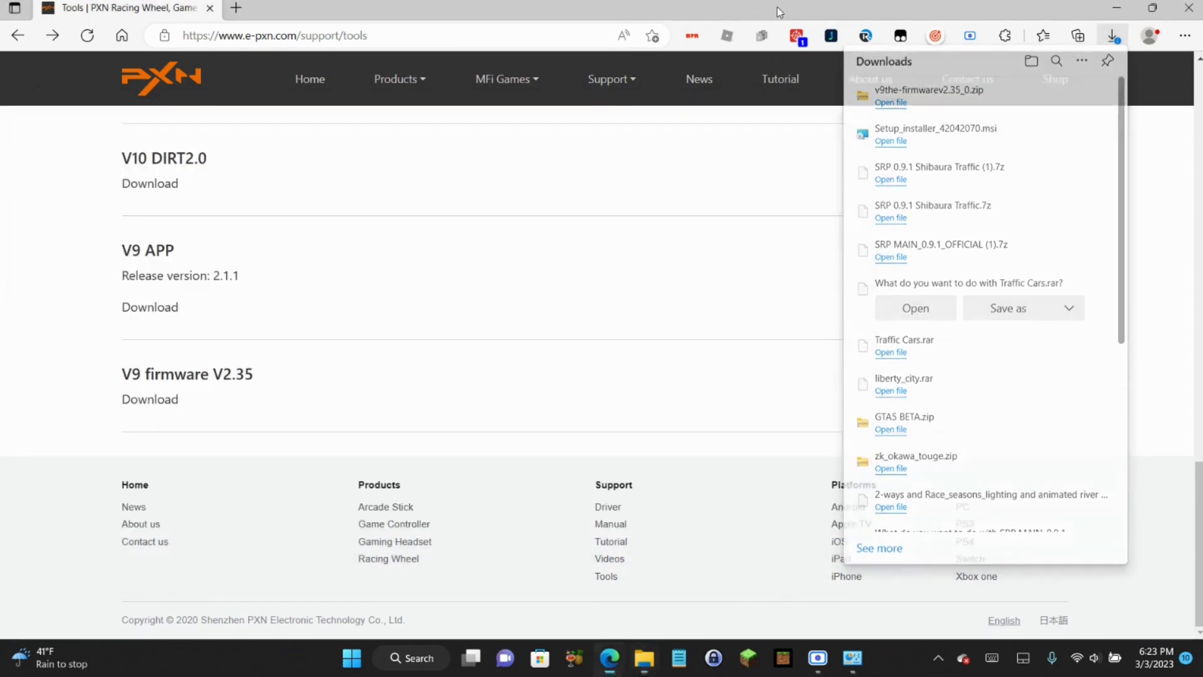
pyautogui.click(1116, 7)
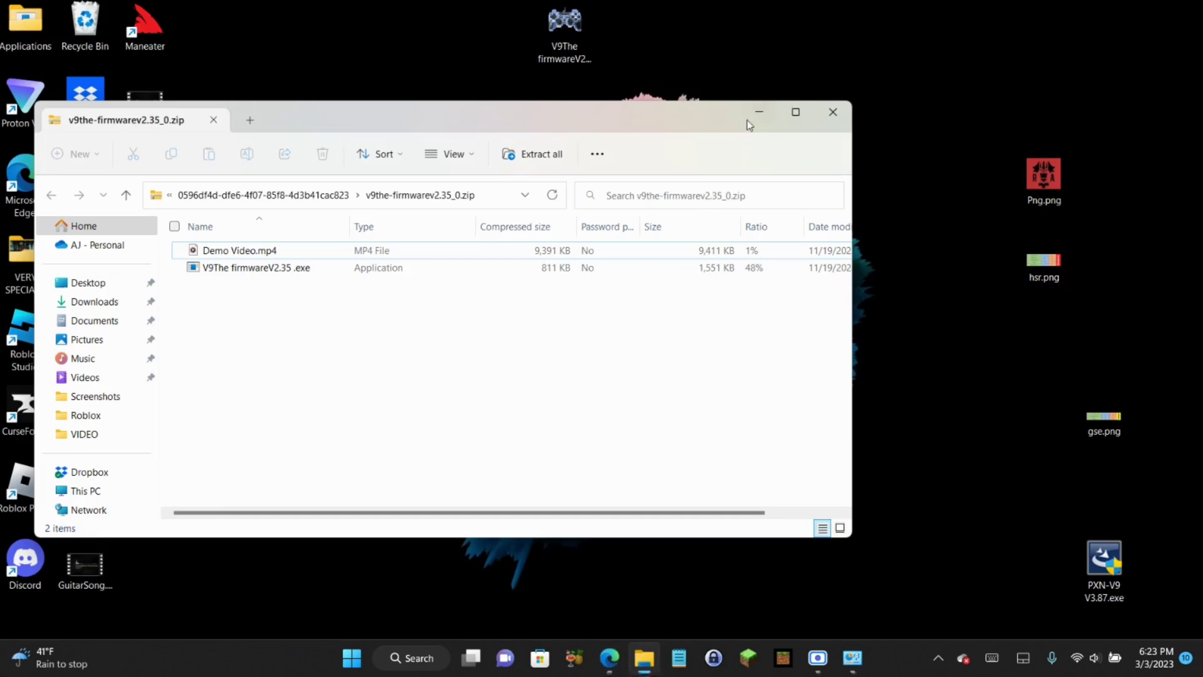
pyautogui.moveTo(411, 265); pyautogui.dragTo(1035, 137)
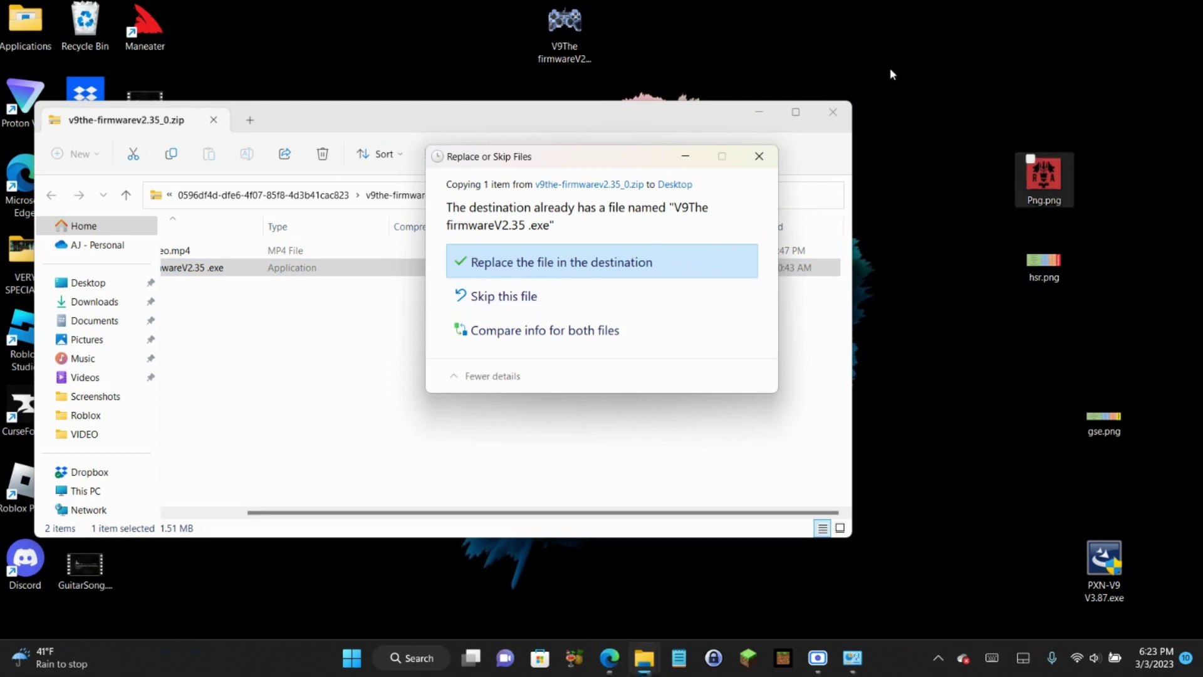
pyautogui.click(758, 162)
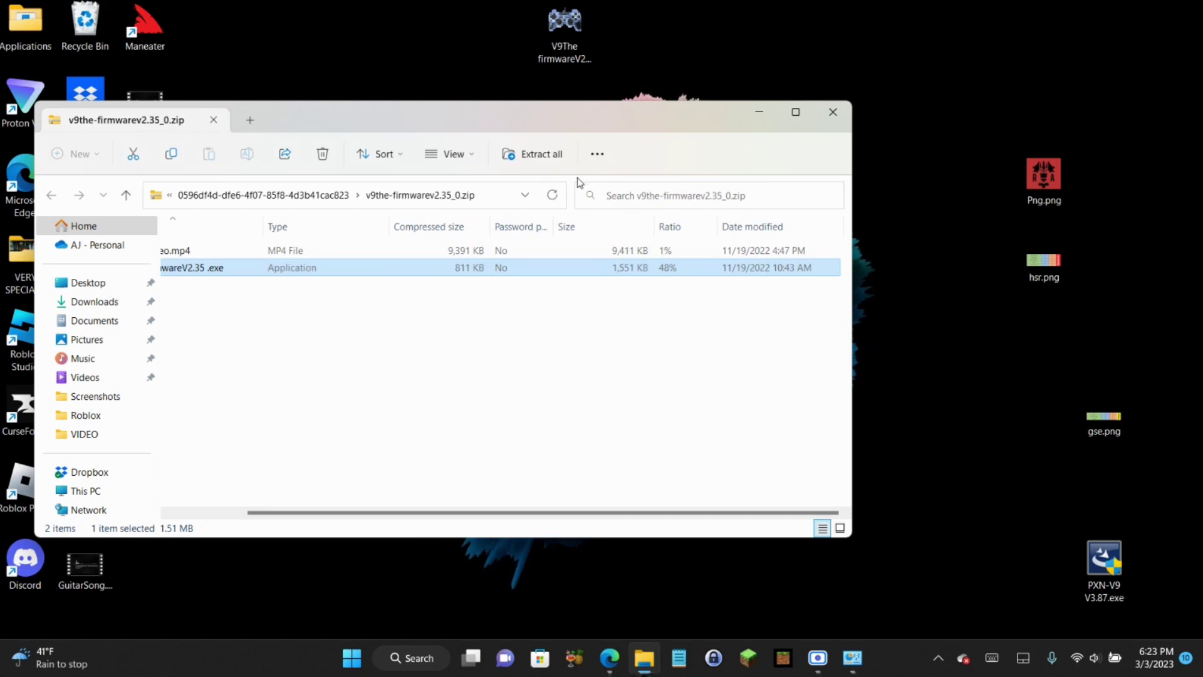
# Launch the V2.35 firmware updater, then close it and the zip window
pyautogui.doubleClick(564, 29)
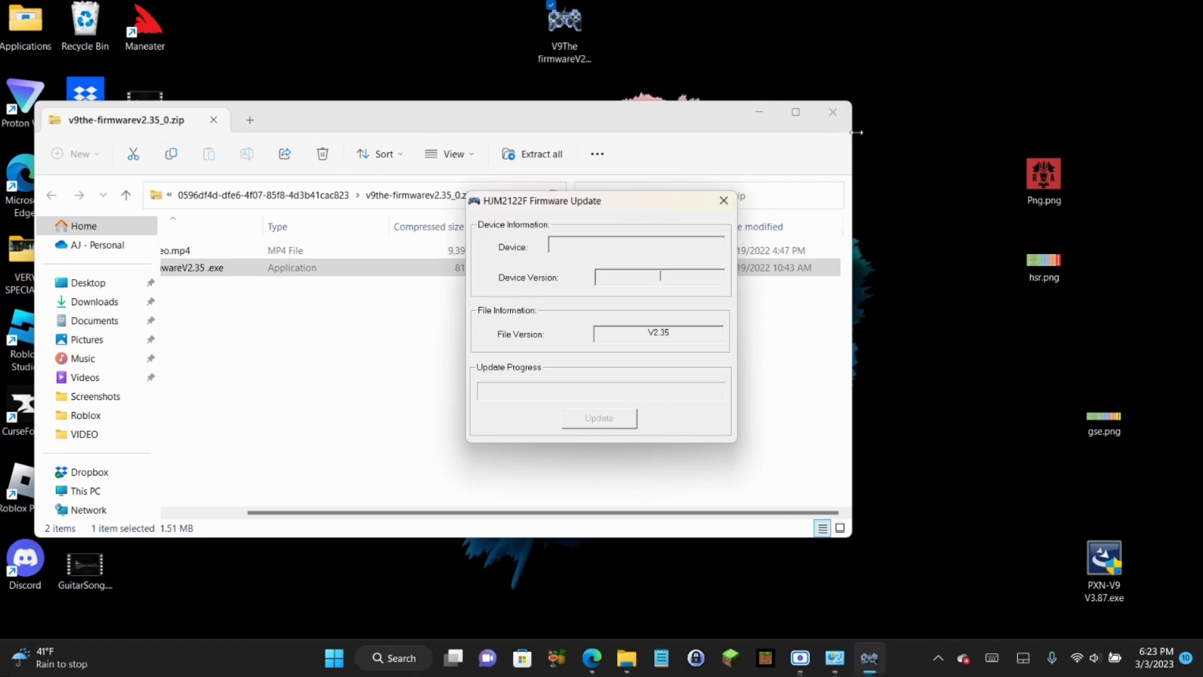
pyautogui.click(723, 202)
pyautogui.click(725, 204)
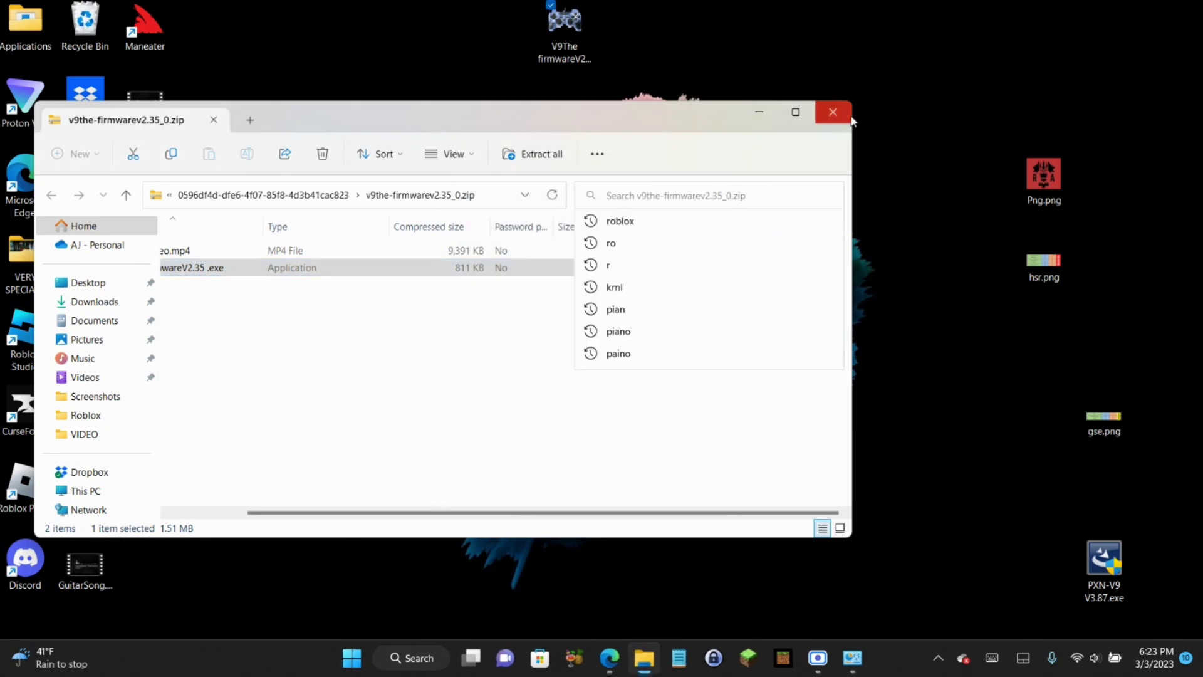
pyautogui.click(847, 114)
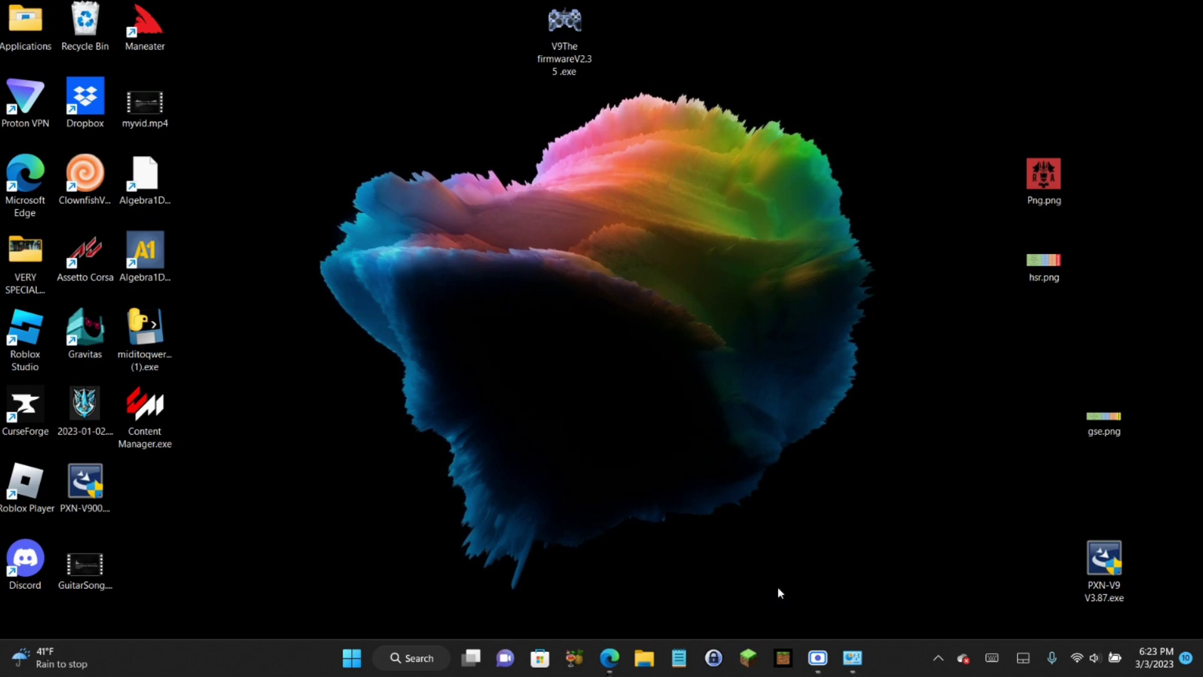
# Restore Devices and Printers, open the PXN-V9 controller test properties, then close both dialogs
pyautogui.click(853, 656)
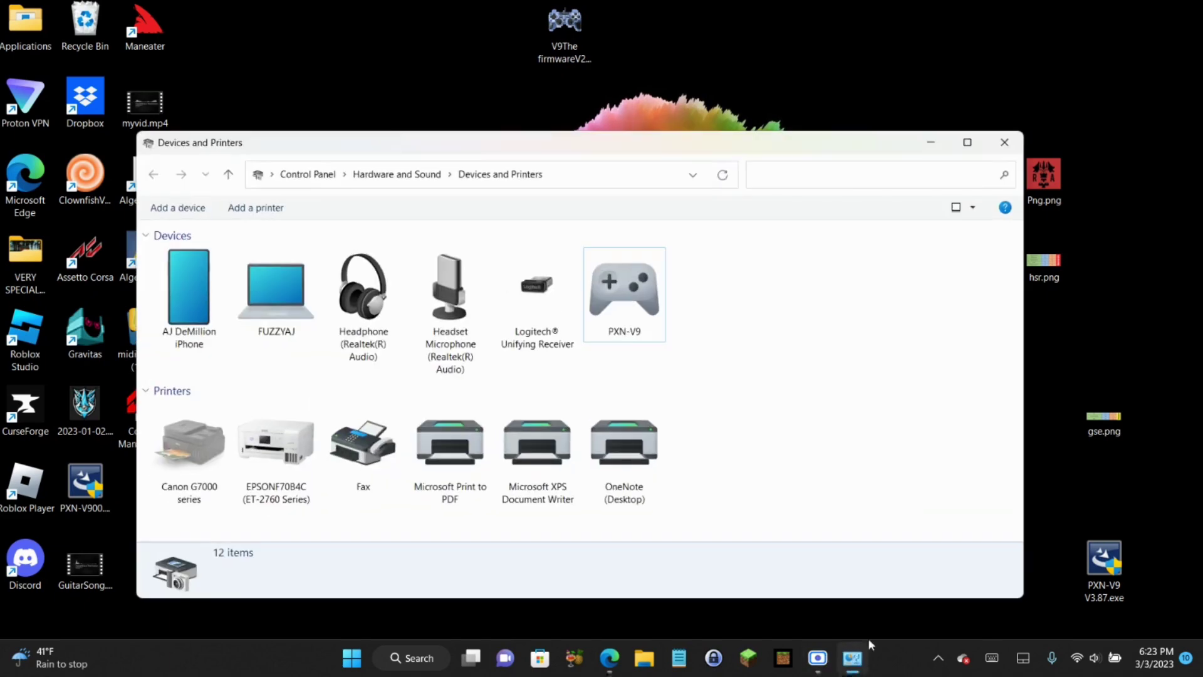
pyautogui.click(634, 292)
pyautogui.rightClick(629, 294)
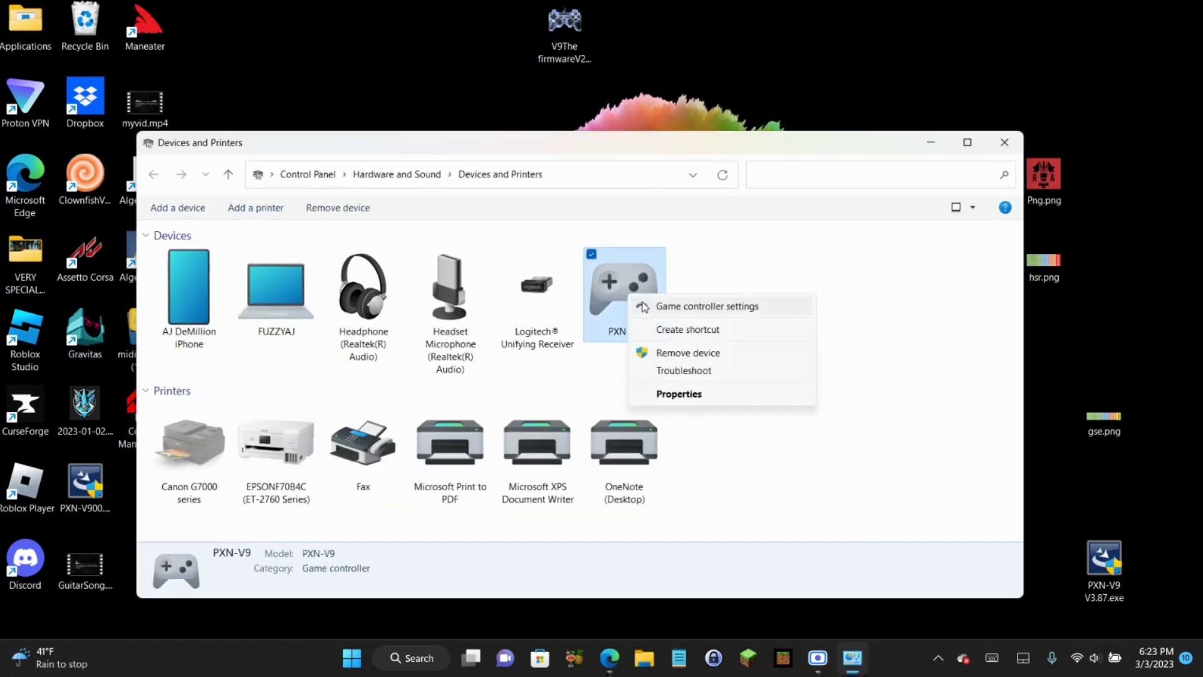
pyautogui.click(644, 308)
pyautogui.click(349, 296)
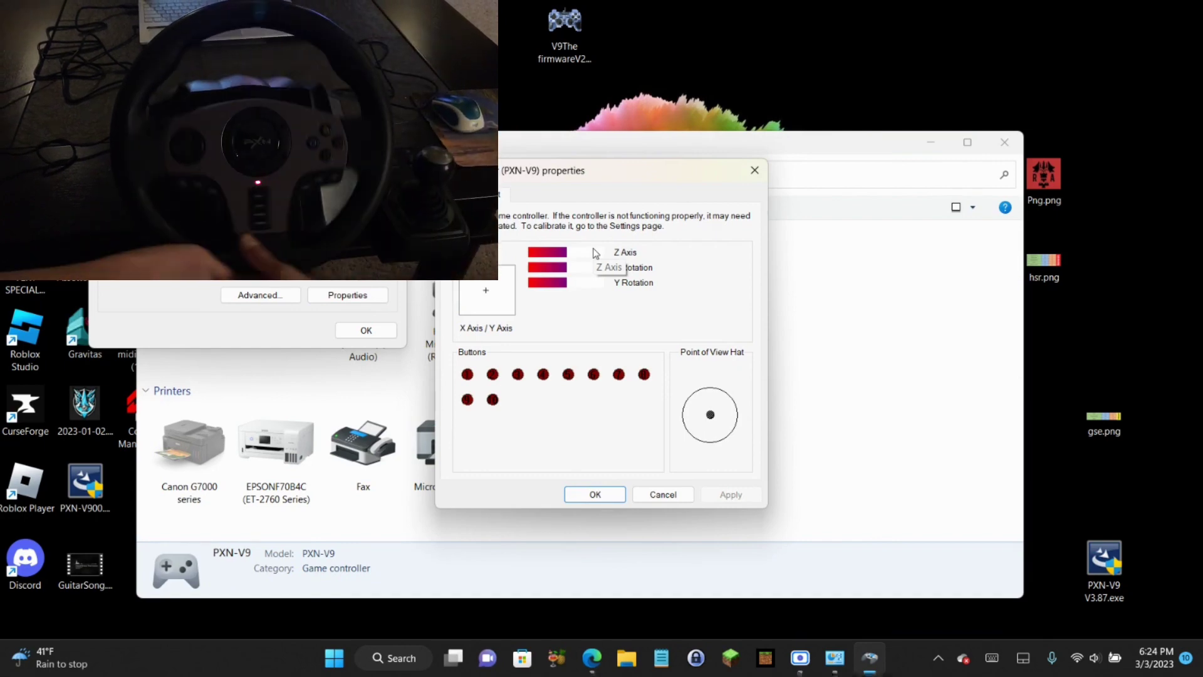
pyautogui.click(595, 495)
pyautogui.click(366, 330)
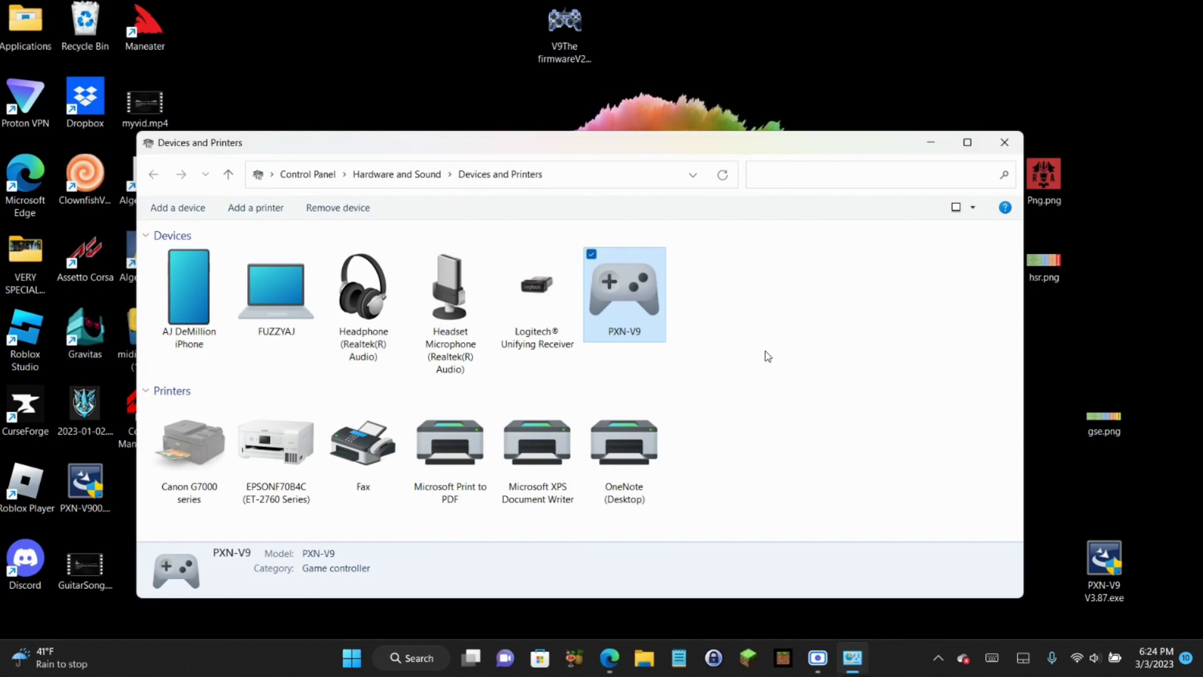
# Reopen the PXN-V9 test properties from Game controller settings and move the dialog right
pyautogui.click(772, 357)
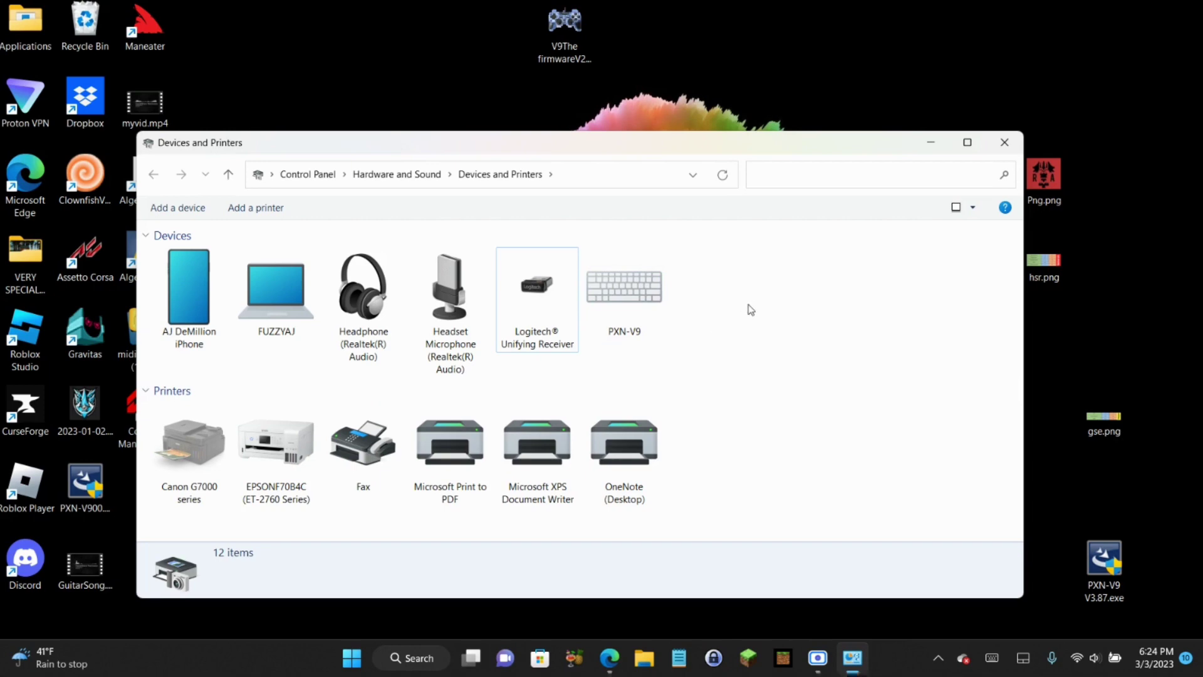
pyautogui.moveTo(639, 307); pyautogui.dragTo(634, 339)
pyautogui.rightClick(643, 322)
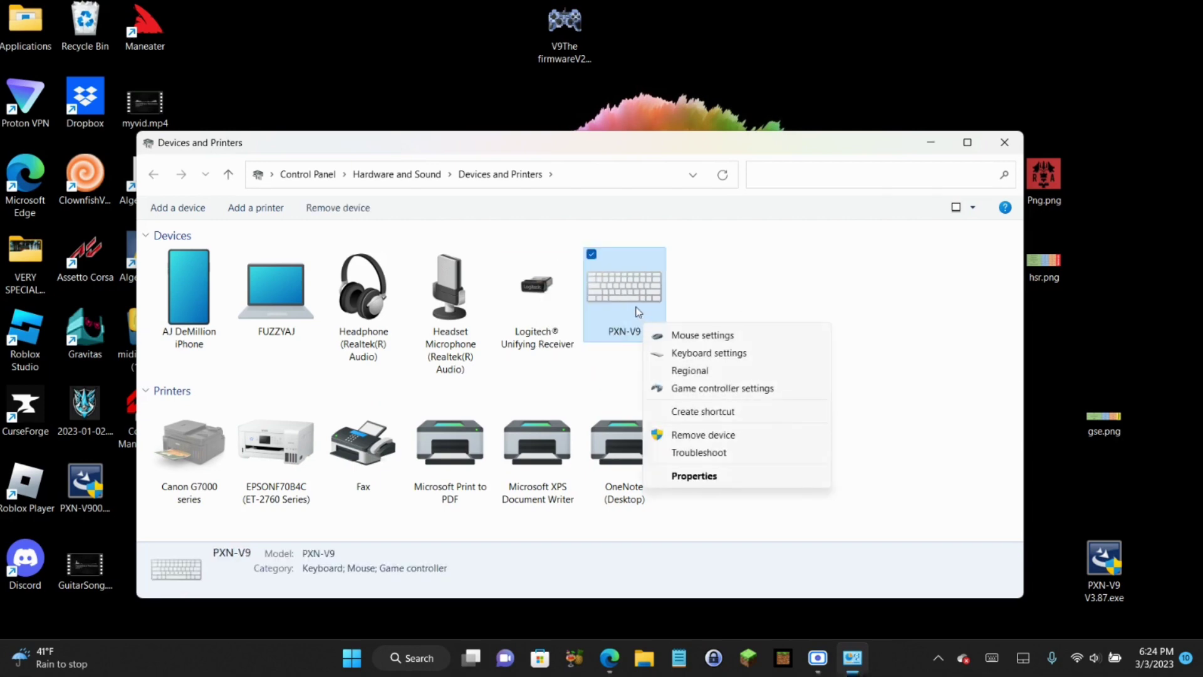
pyautogui.click(708, 390)
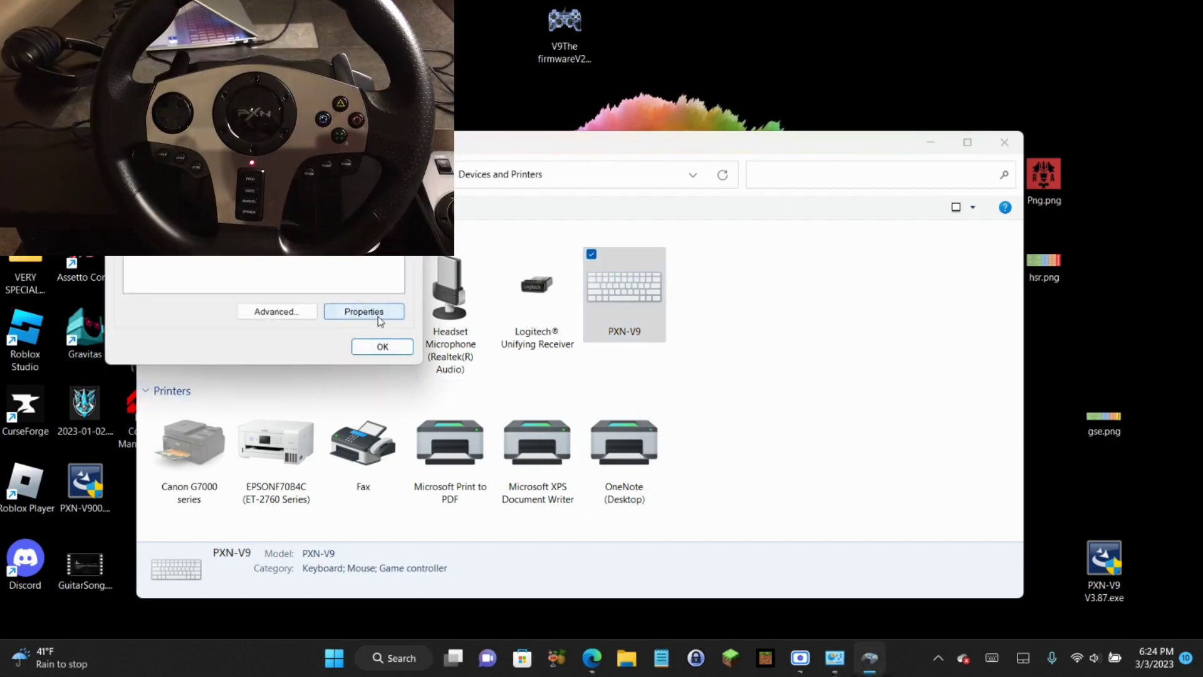
pyautogui.click(378, 317)
pyautogui.moveTo(403, 148); pyautogui.dragTo(700, 140)
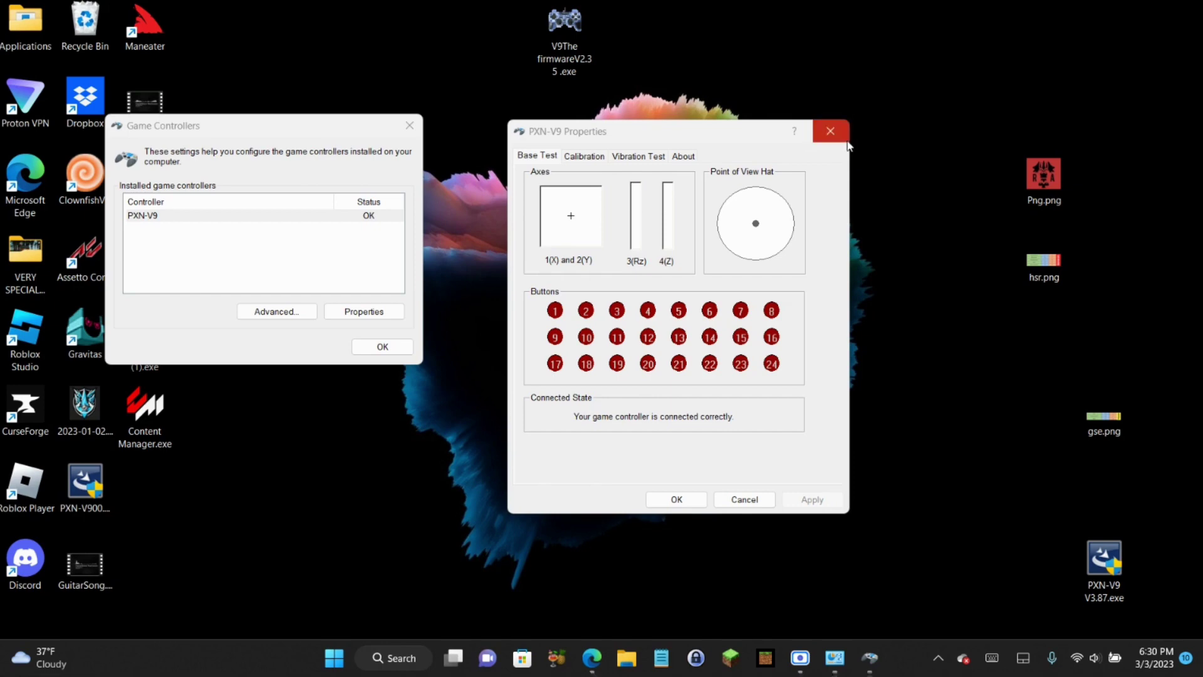
# Close PXN-V9 Properties and Game Controllers, then restore and close Devices and Printers
pyautogui.click(846, 140)
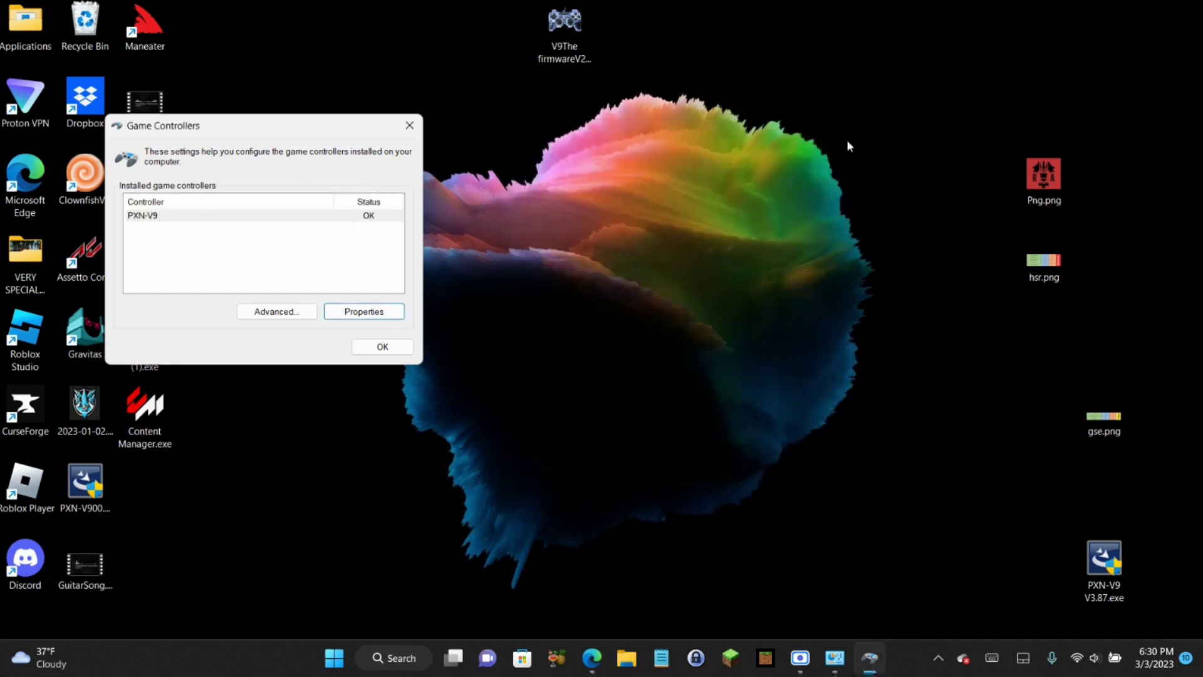
pyautogui.click(408, 126)
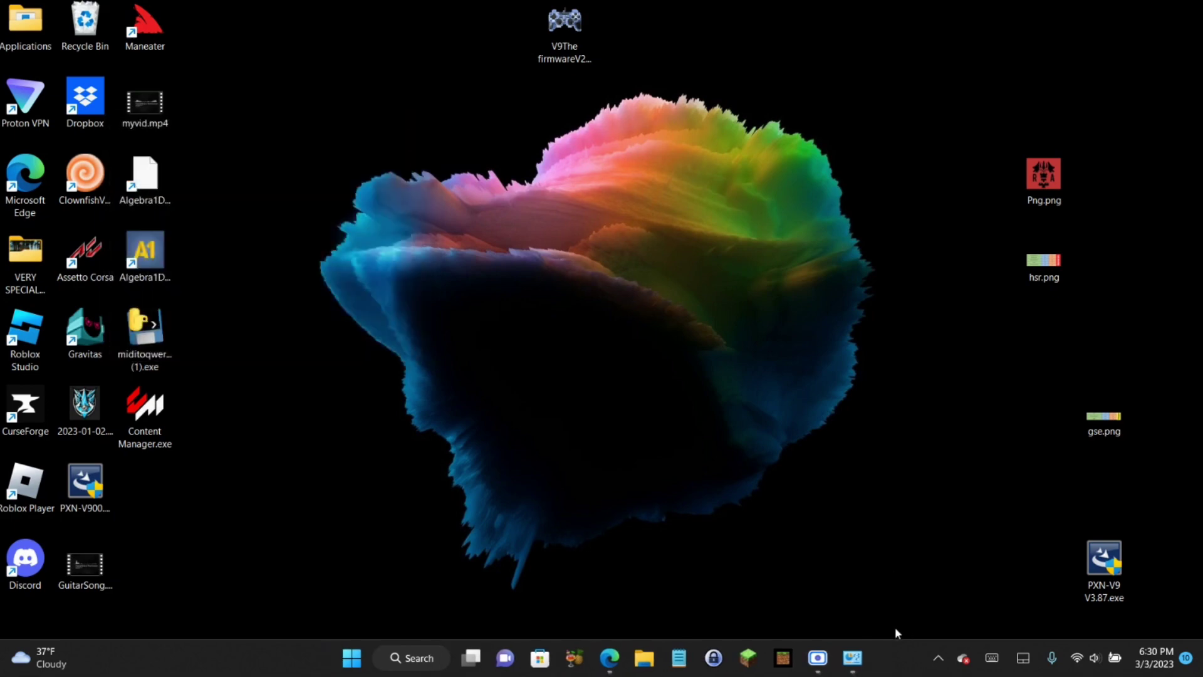
pyautogui.click(866, 658)
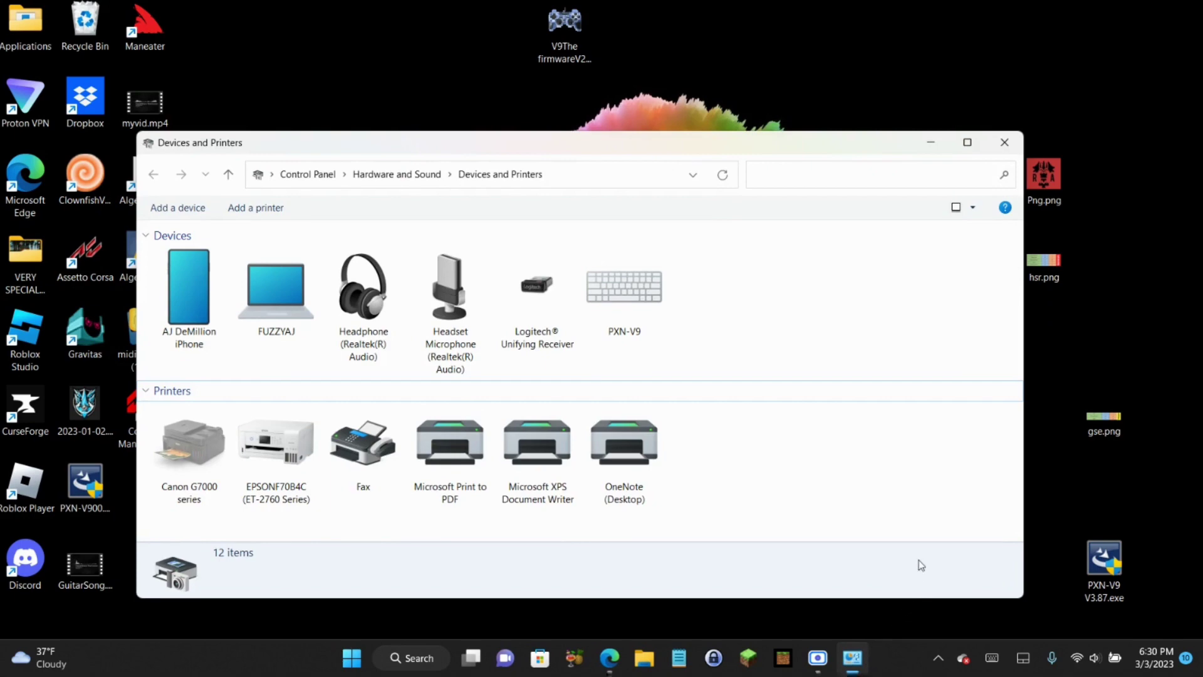
pyautogui.click(1010, 152)
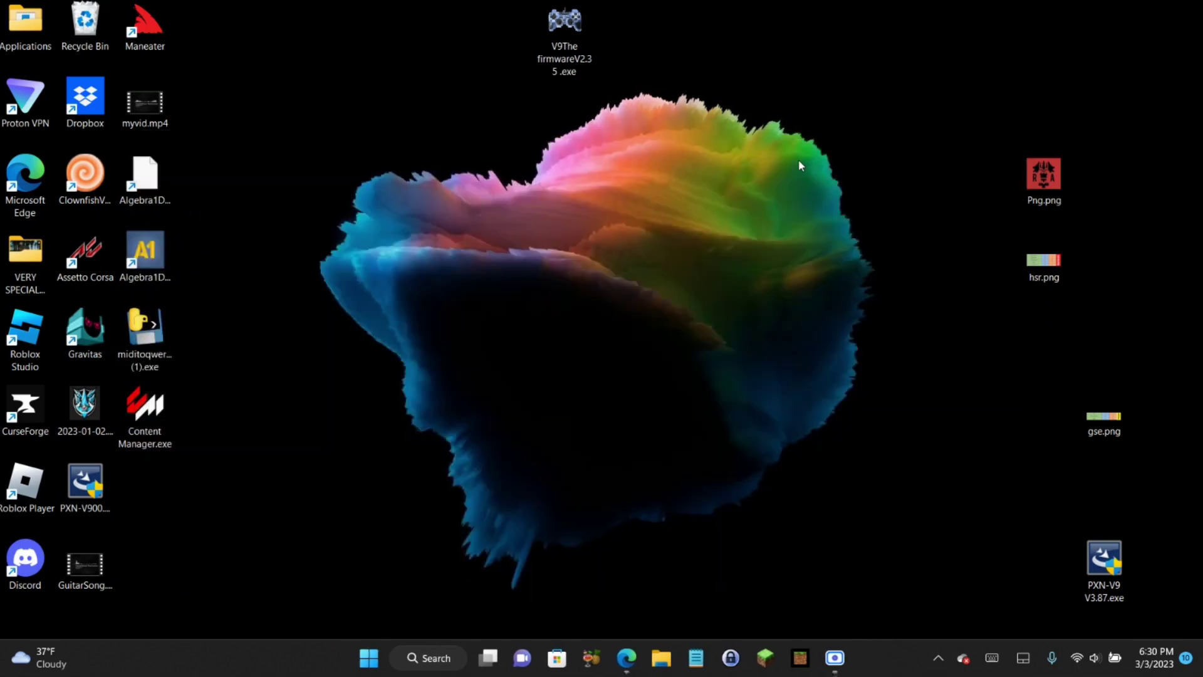